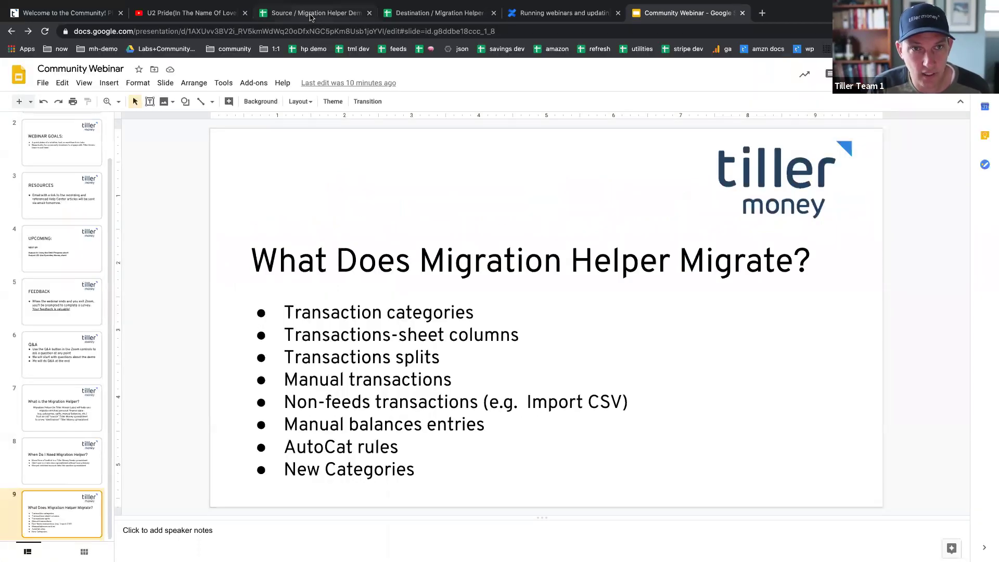
pyautogui.press('super+3')
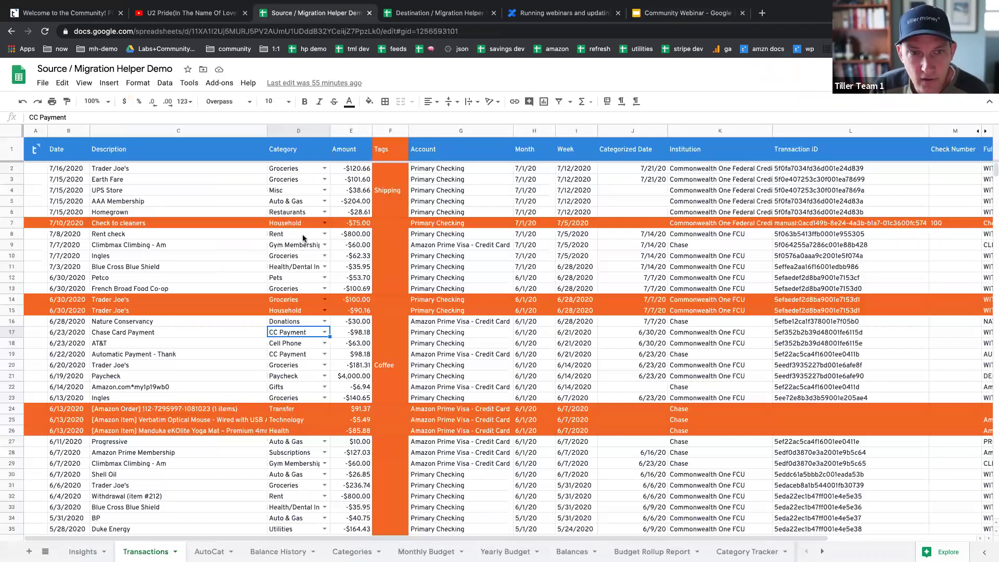
pyautogui.click(429, 15)
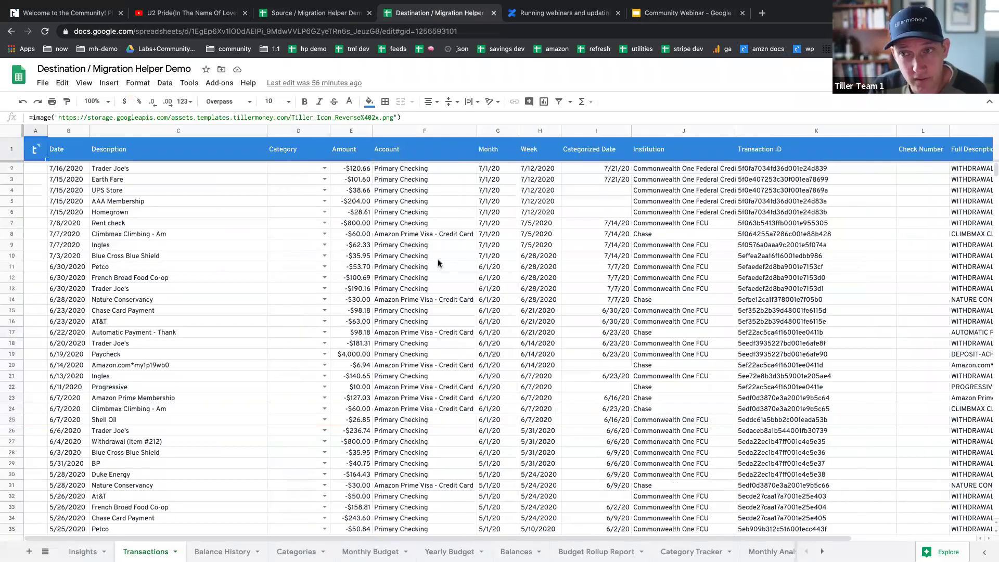
pyautogui.click(296, 133)
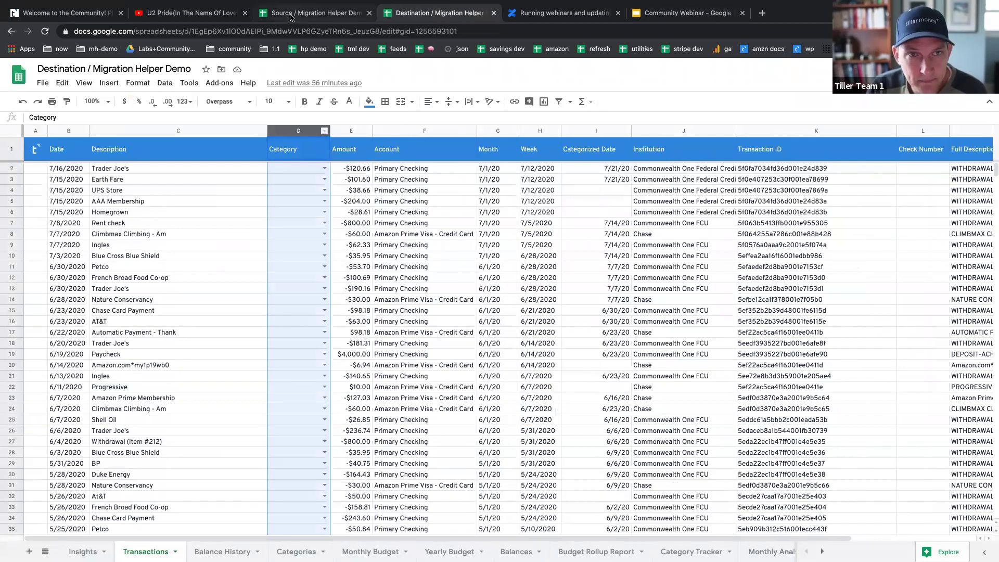
pyautogui.click(312, 13)
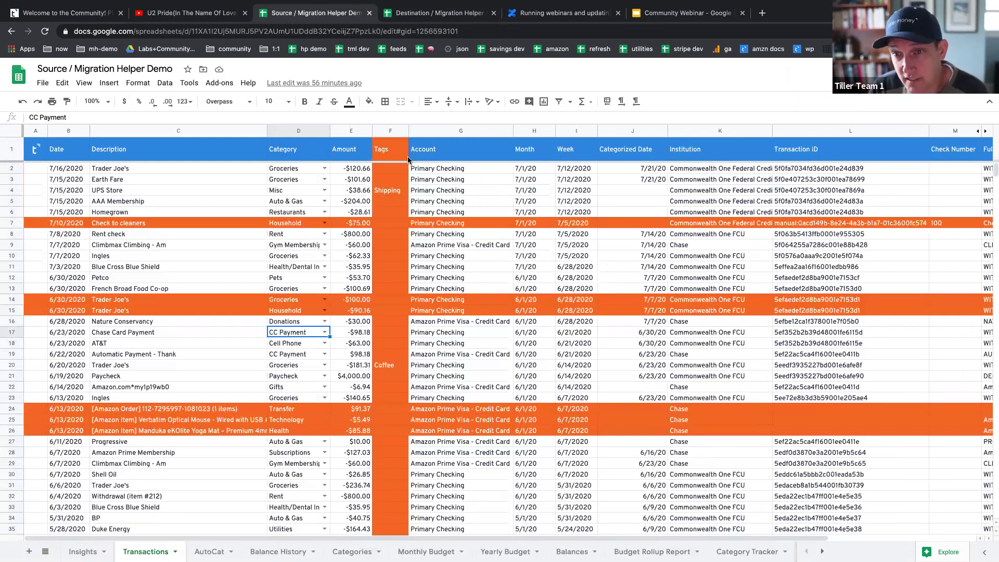
pyautogui.click(284, 131)
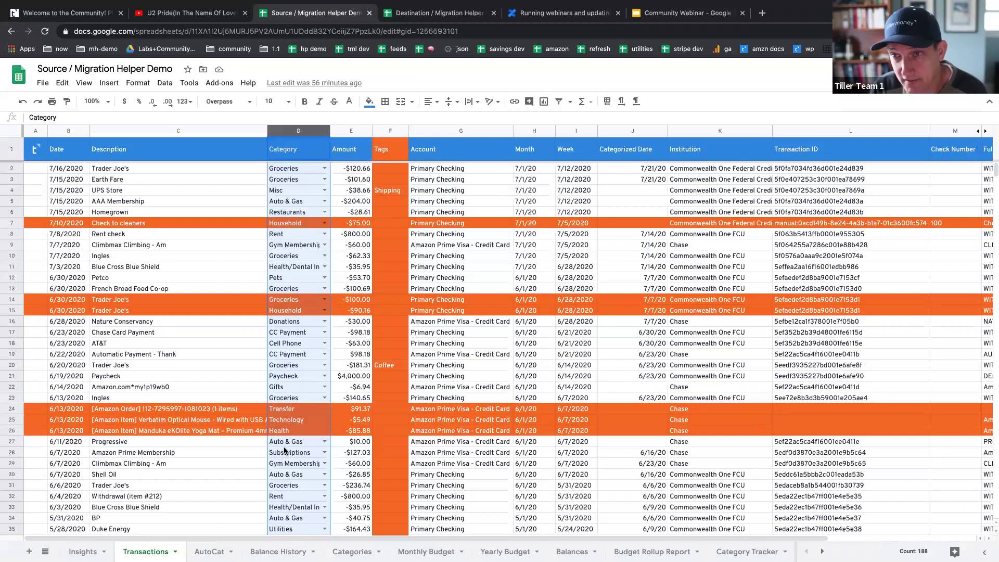
pyautogui.click(386, 132)
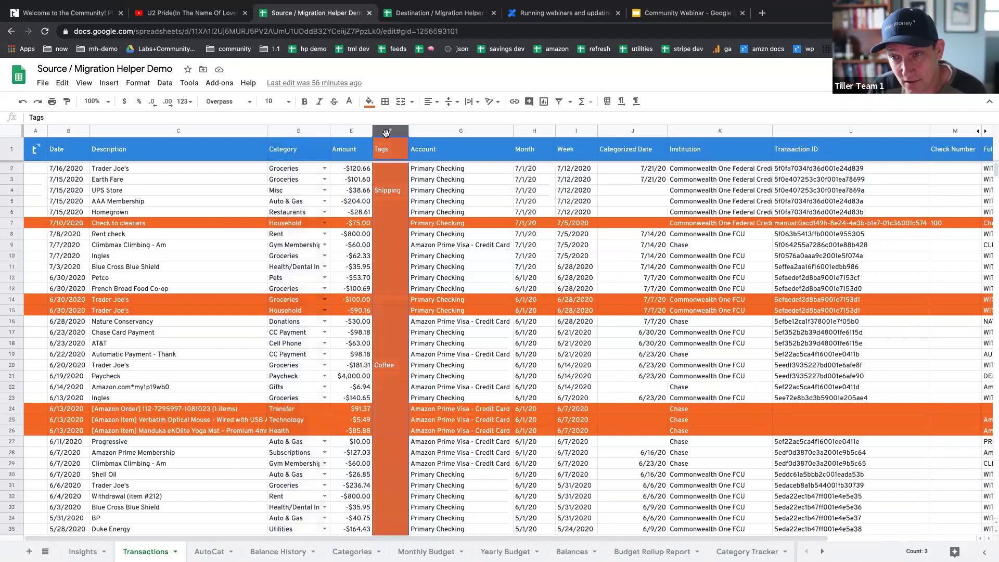
pyautogui.click(392, 194)
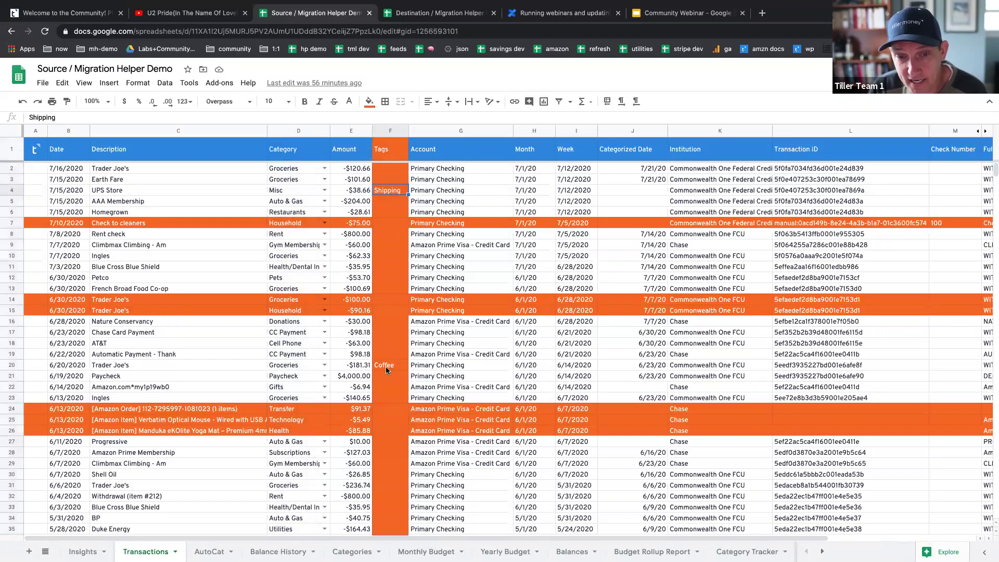
pyautogui.click(385, 367)
pyautogui.click(139, 369)
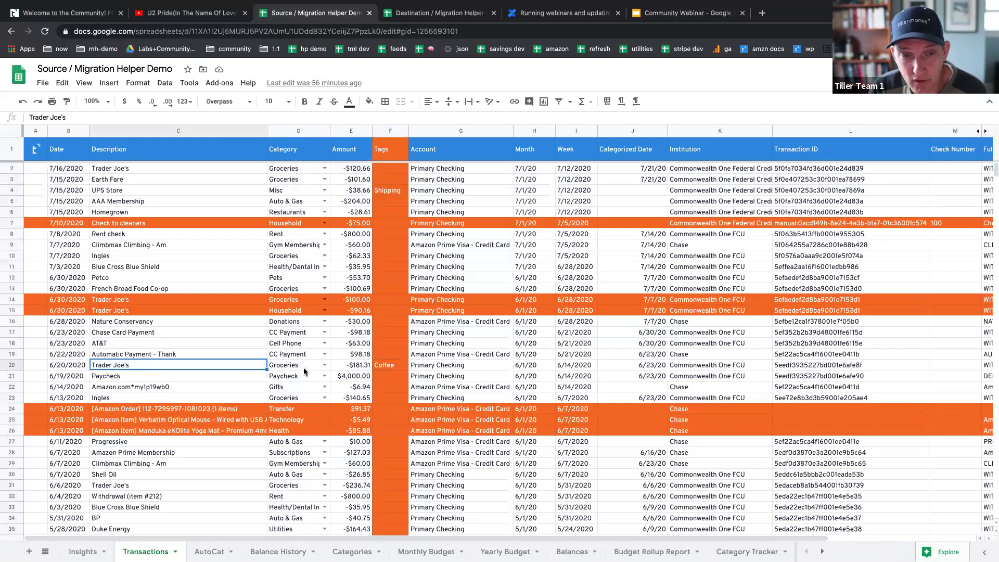
pyautogui.click(351, 367)
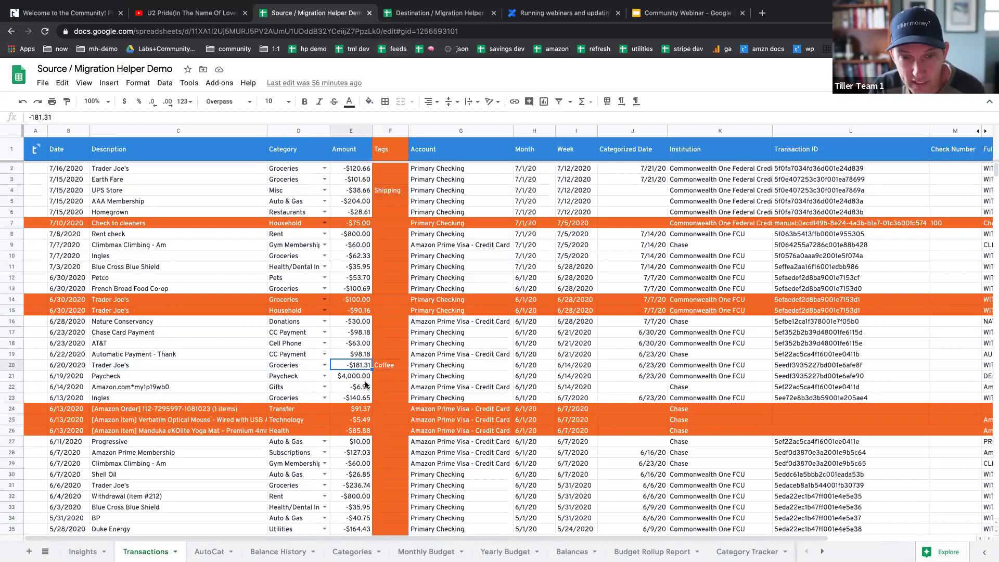
pyautogui.click(427, 15)
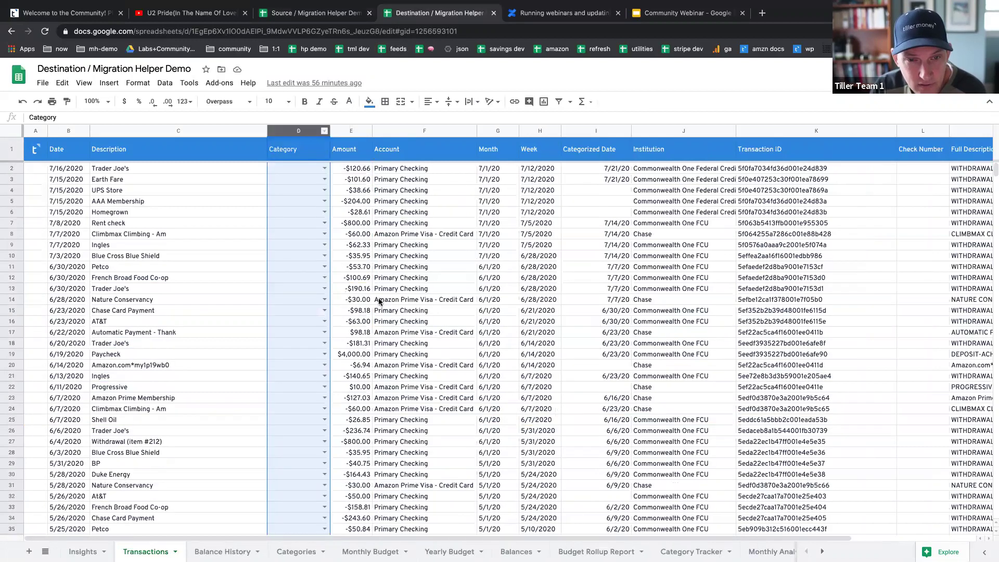
pyautogui.click(359, 344)
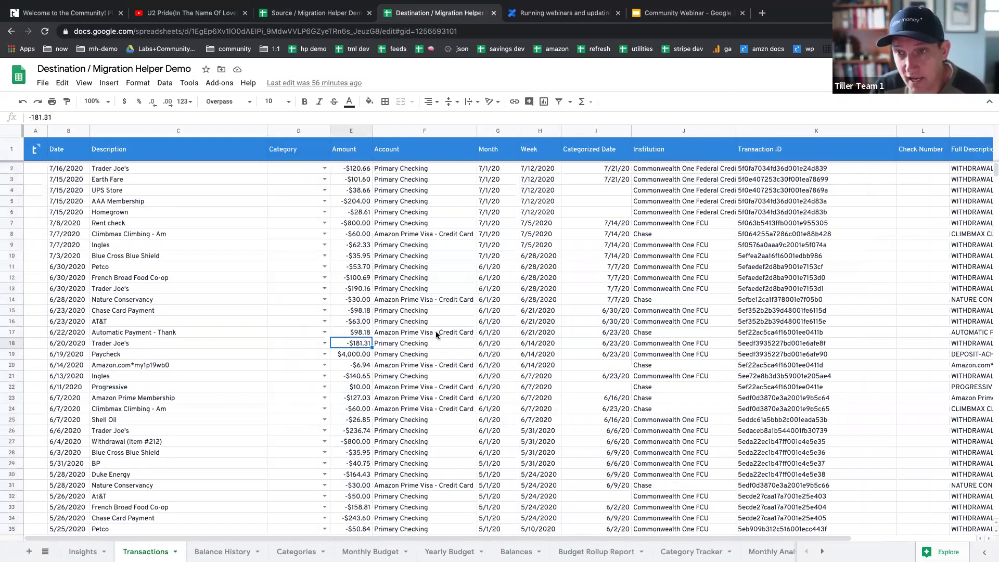
pyautogui.click(328, 19)
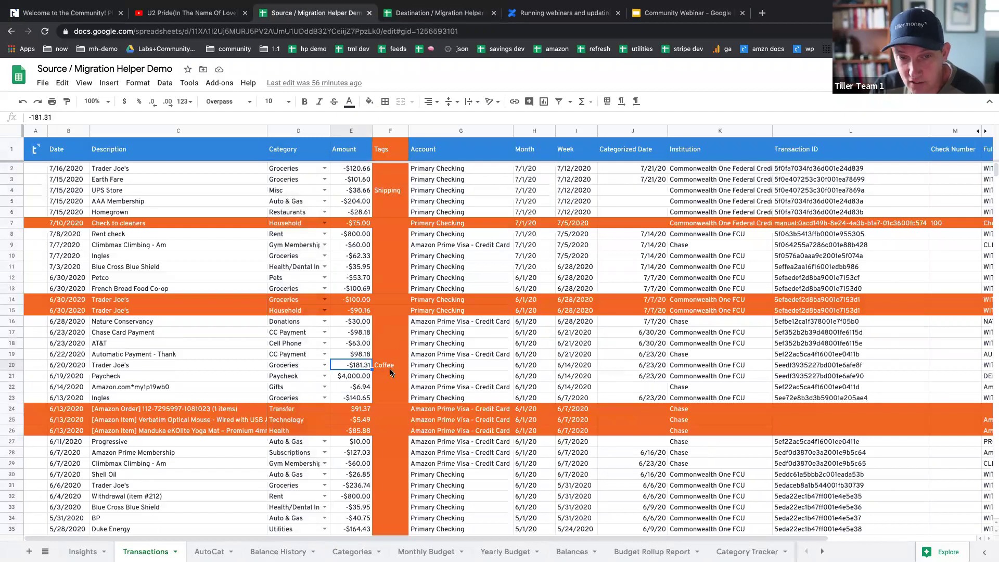
pyautogui.click(11, 223)
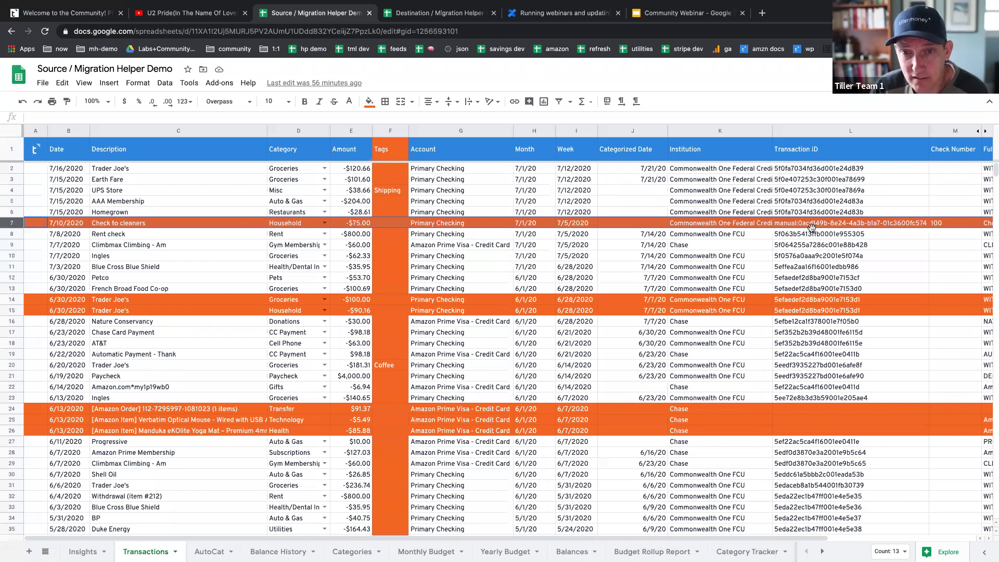
pyautogui.click(144, 224)
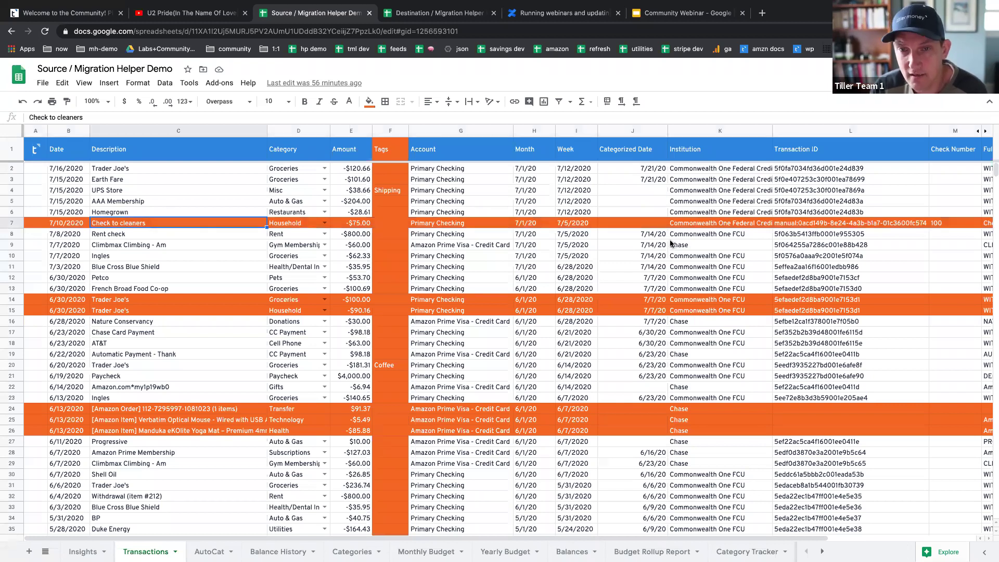
pyautogui.click(827, 224)
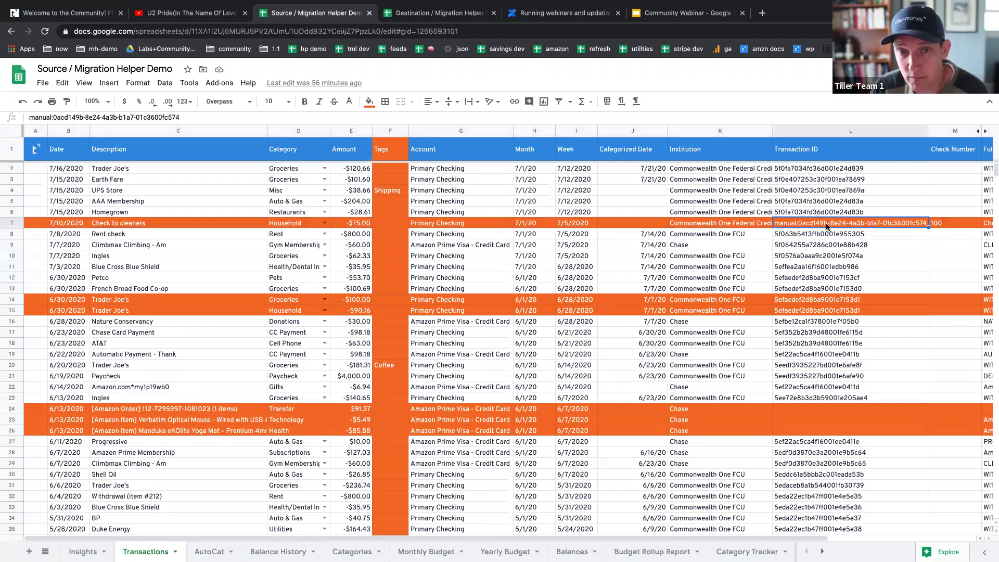
pyautogui.moveTo(32, 297); pyautogui.dragTo(494, 310)
pyautogui.click(350, 300)
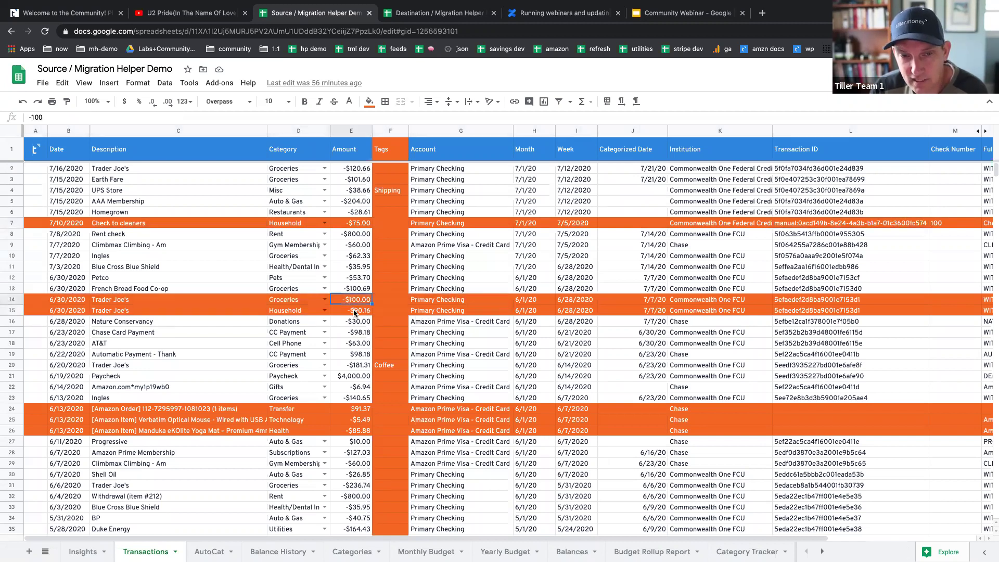
pyautogui.keyDown('ctrl'); pyautogui.click(353, 312); pyautogui.keyUp('ctrl')
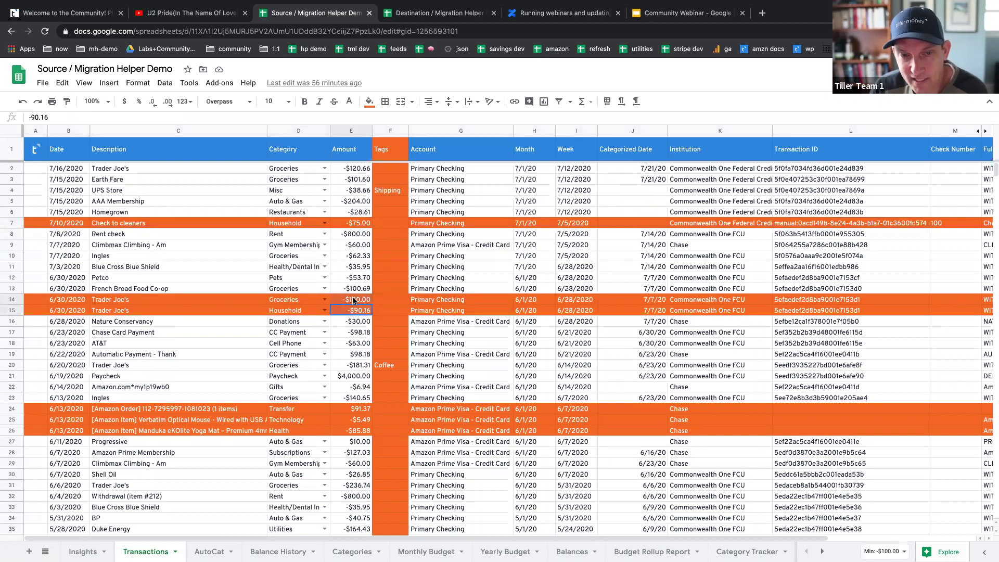
pyautogui.click(436, 13)
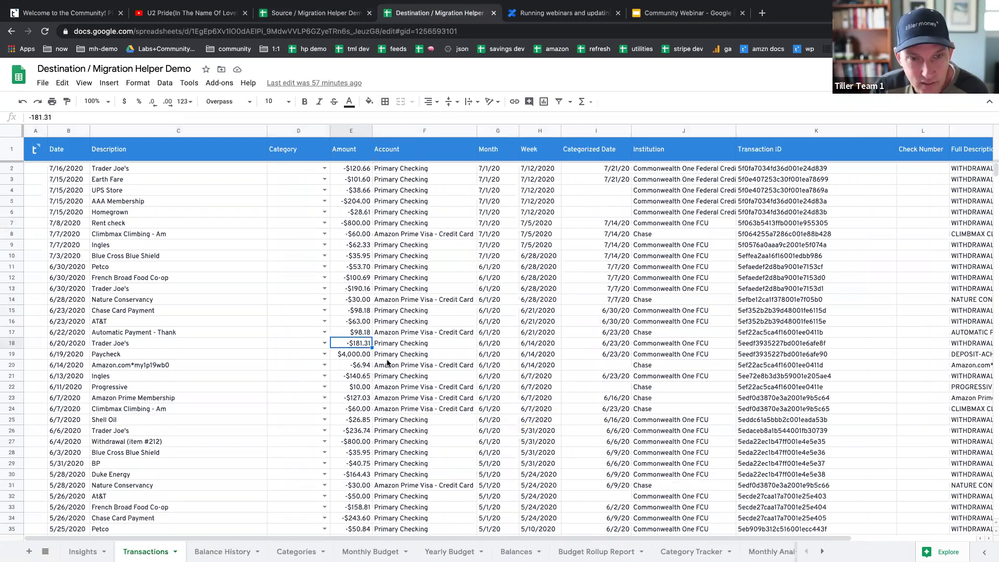
pyautogui.click(365, 289)
pyautogui.click(13, 289)
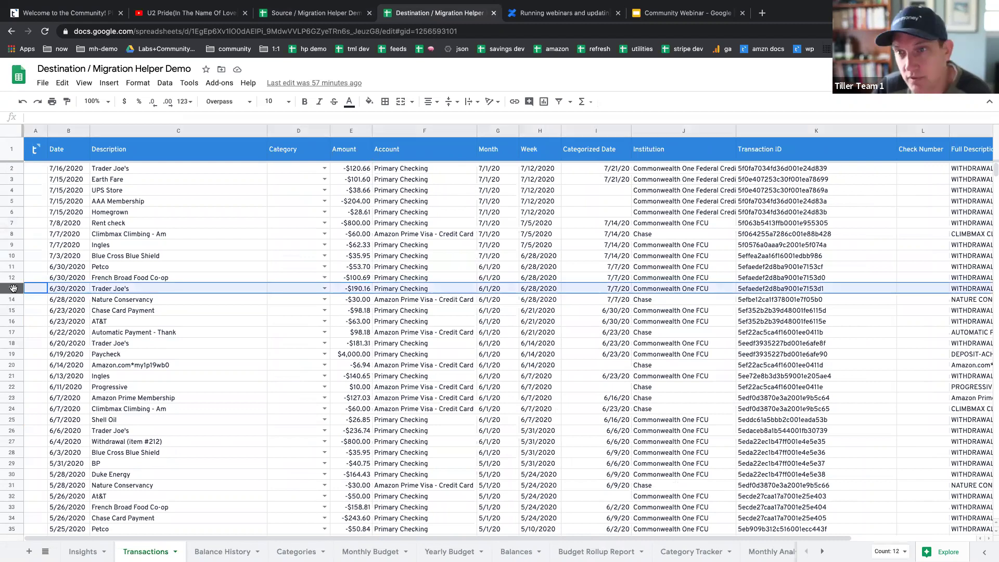
pyautogui.click(315, 12)
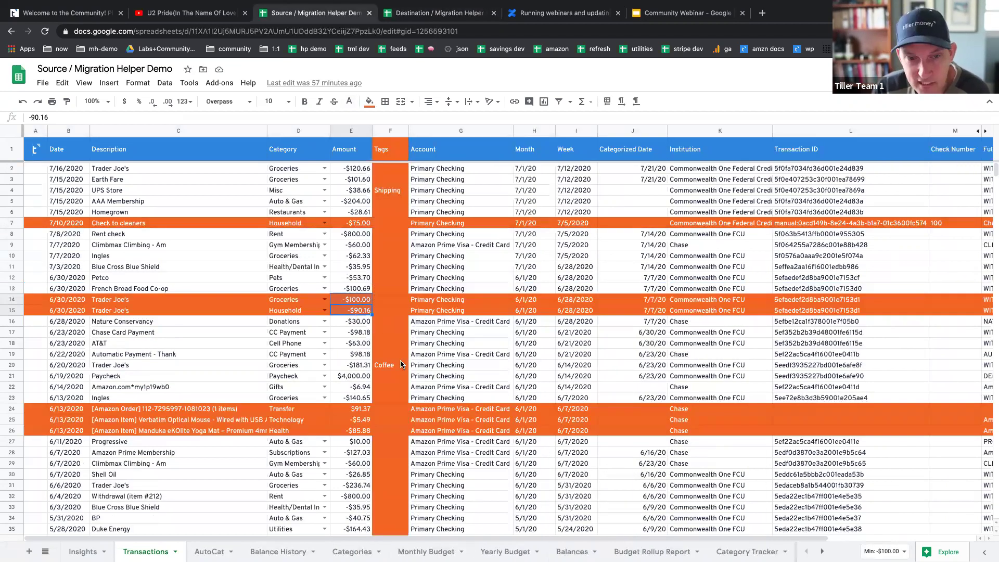
pyautogui.scroll(-2, 392, 368)
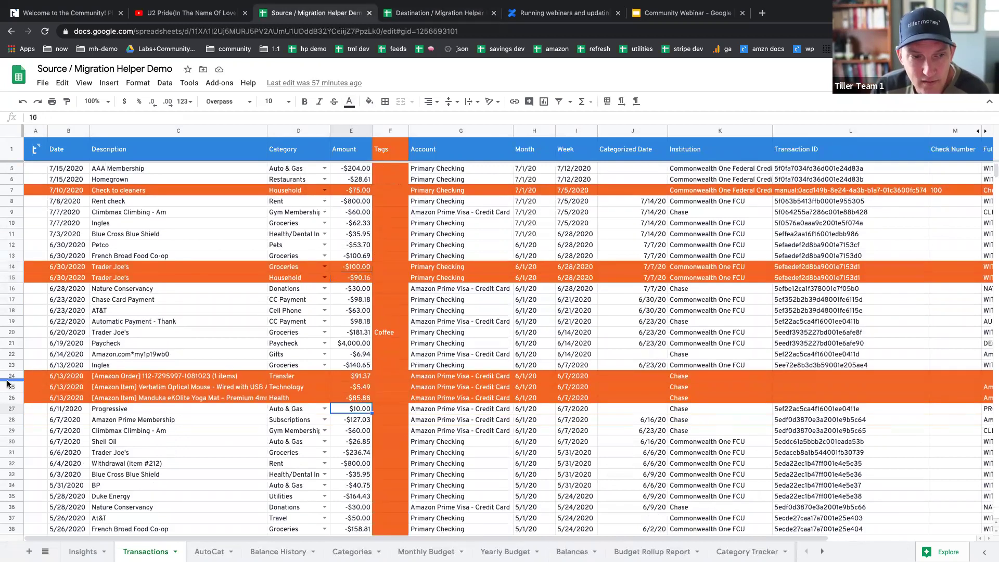
pyautogui.moveTo(11, 377); pyautogui.dragTo(13, 403)
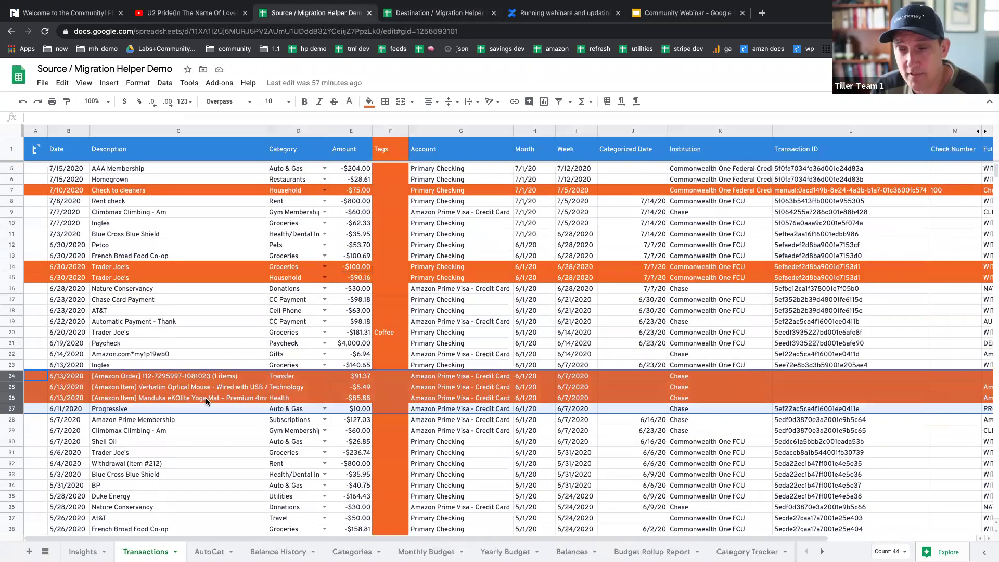
pyautogui.click(317, 419)
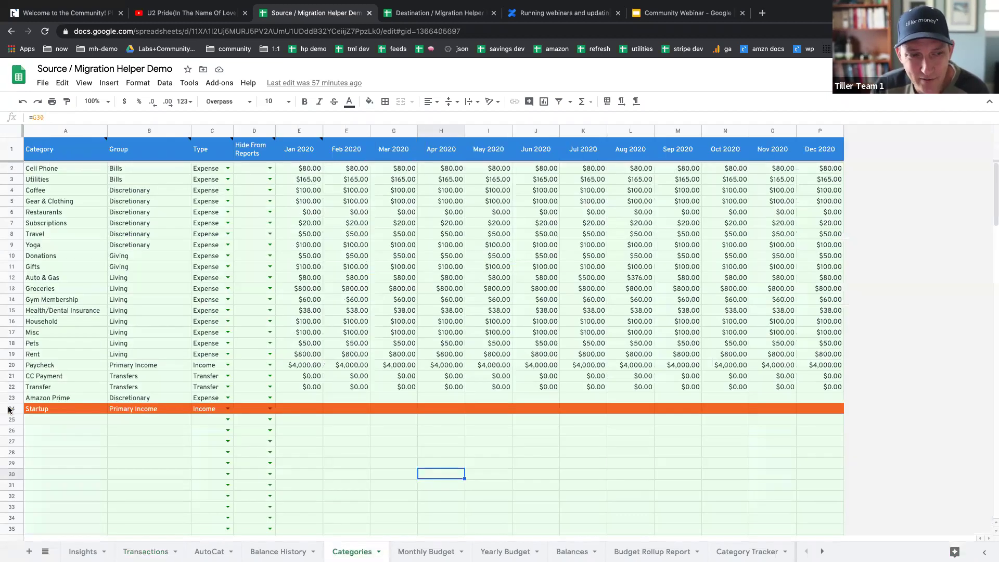
pyautogui.click(10, 408)
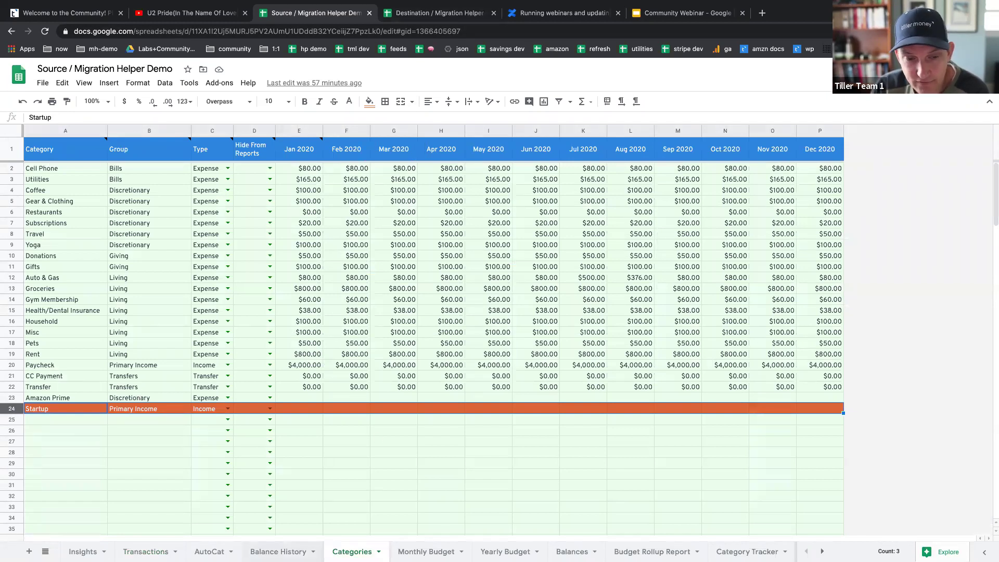
pyautogui.click(279, 552)
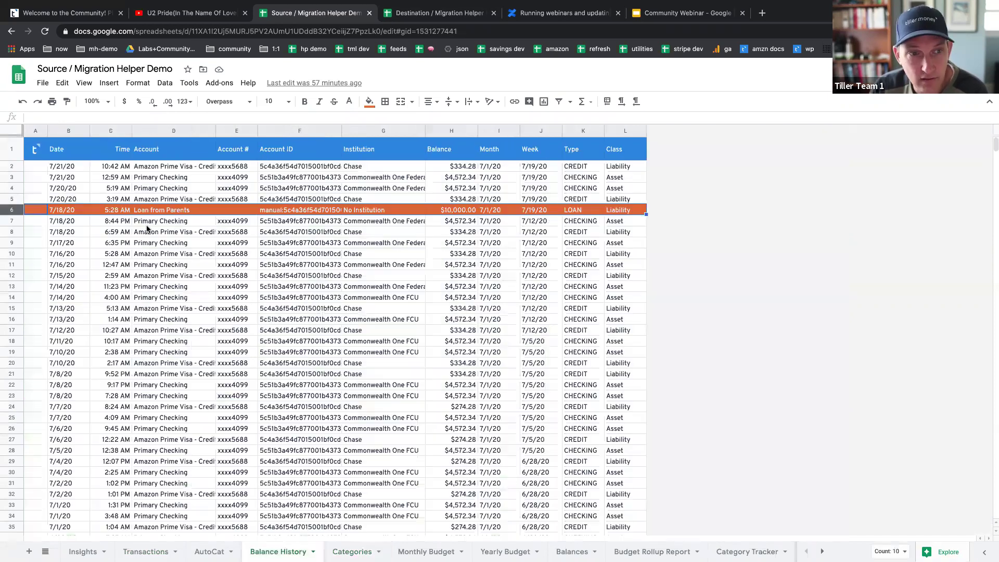
pyautogui.click(14, 211)
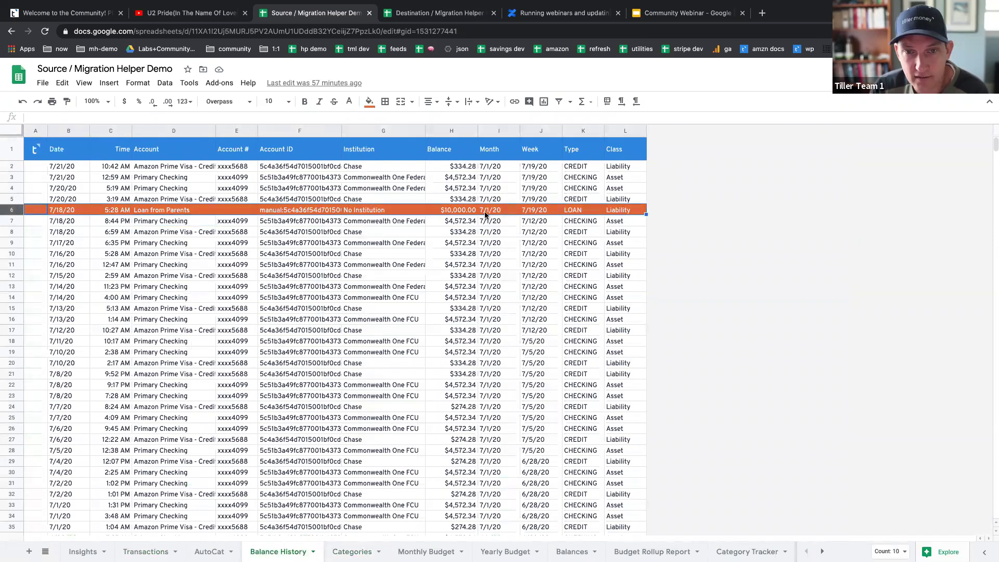
pyautogui.click(281, 212)
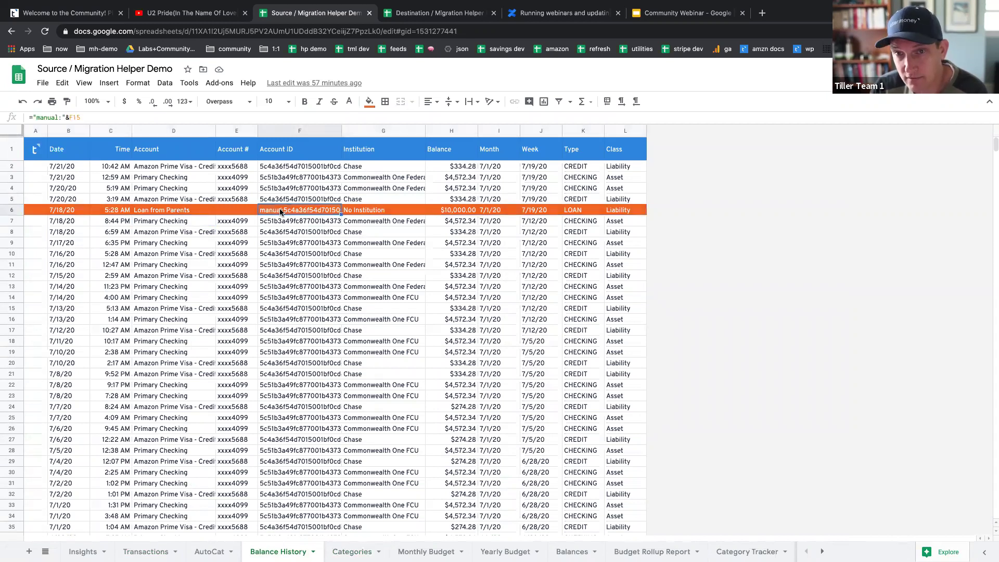
# In the Destination spreadsheet, launch Tiller Money Labs from Add-ons and show its Tools and Utilities list.
pyautogui.click(443, 14)
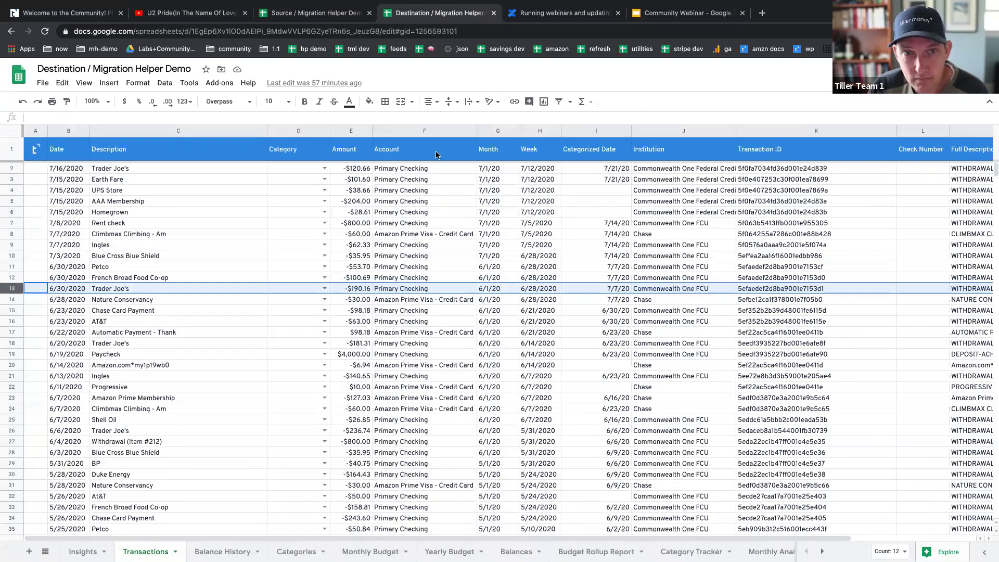
pyautogui.click(221, 83)
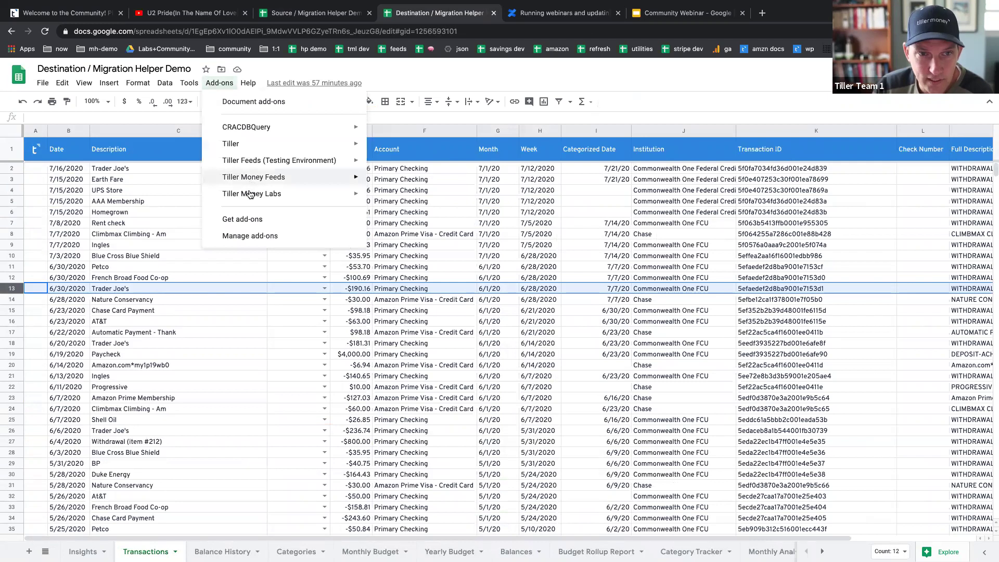
pyautogui.moveTo(364, 197)
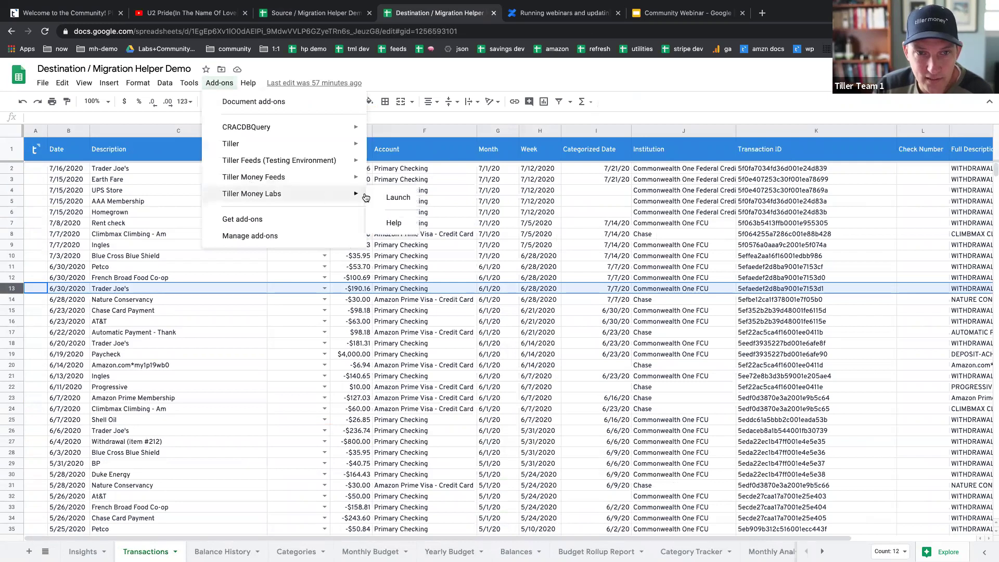
pyautogui.click(400, 198)
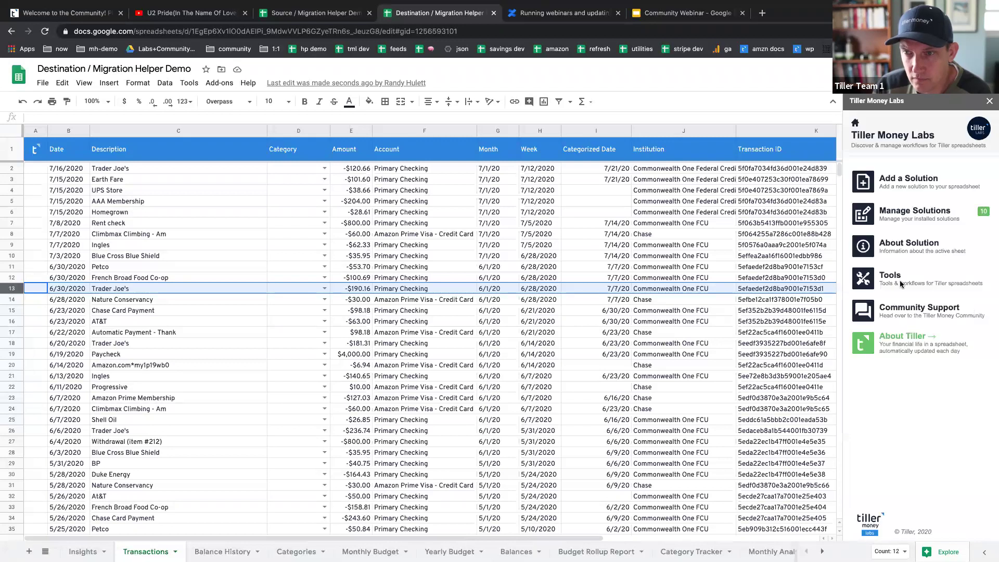
pyautogui.click(890, 276)
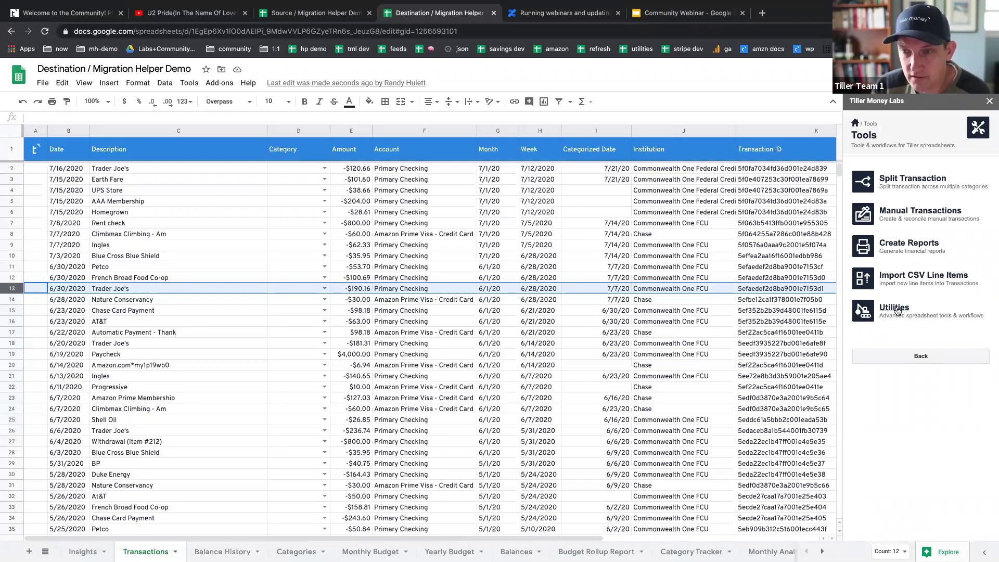
# Open Migration Helper from the utilities list and review its How Does It Work? explanation.
pyautogui.click(957, 302)
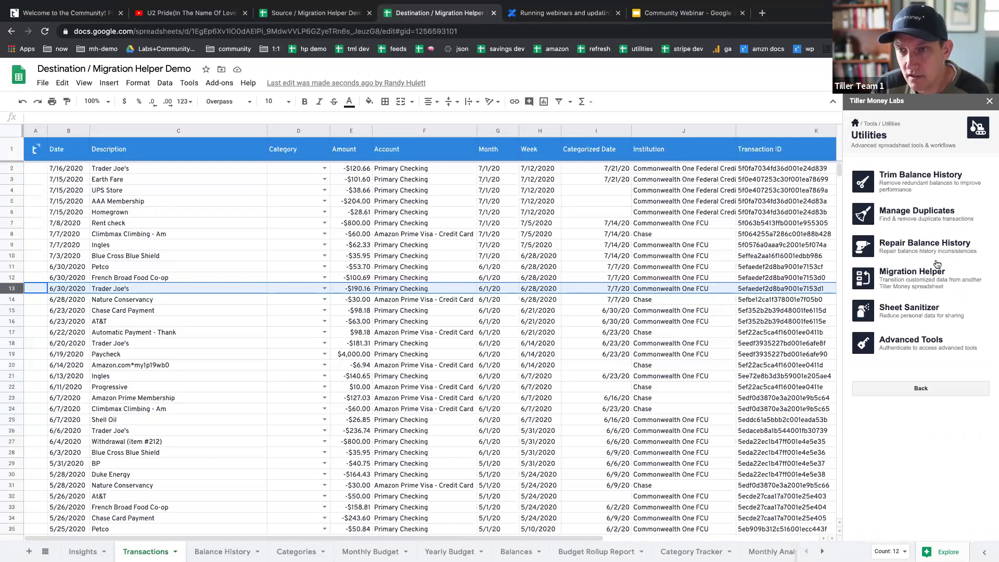
pyautogui.click(905, 273)
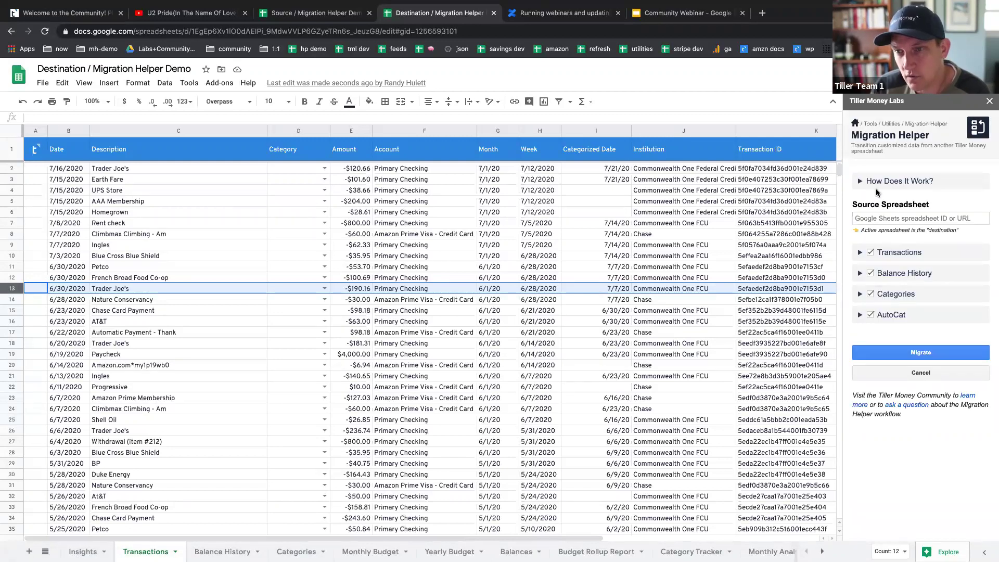
pyautogui.click(860, 181)
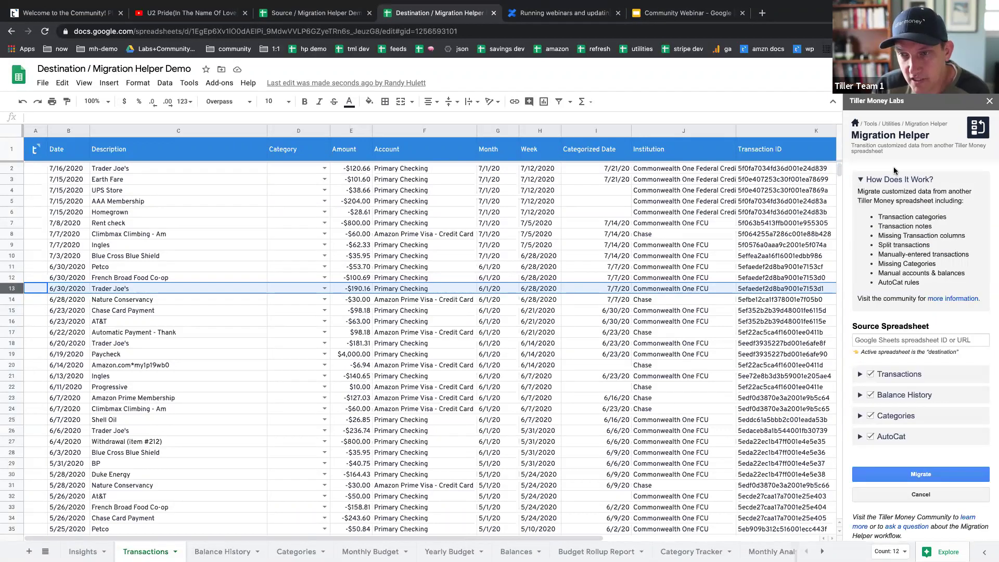
pyautogui.click(861, 179)
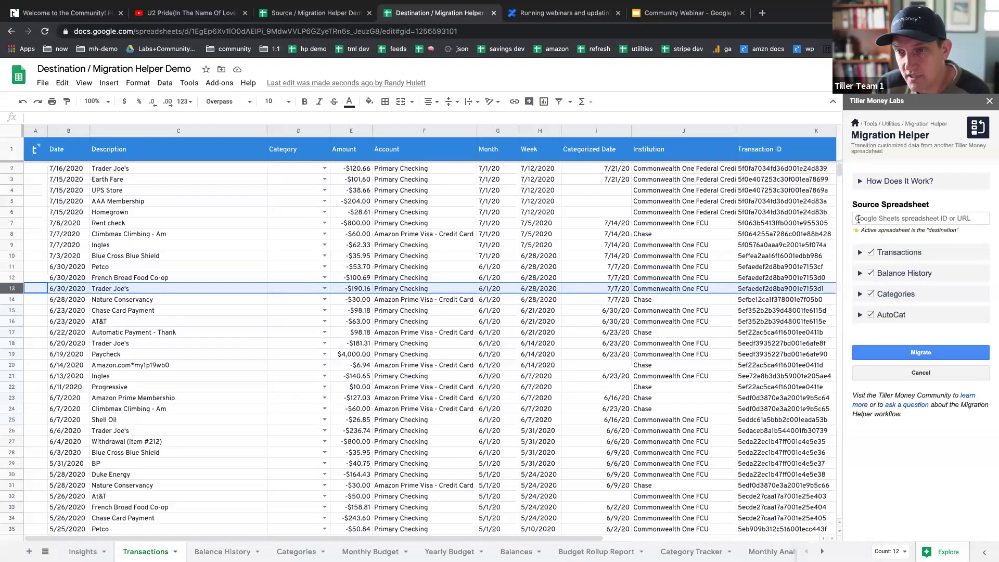
# Copy the Source spreadsheet's URL and paste it into the Source Spreadsheet field.
pyautogui.click(865, 218)
pyautogui.click(869, 208)
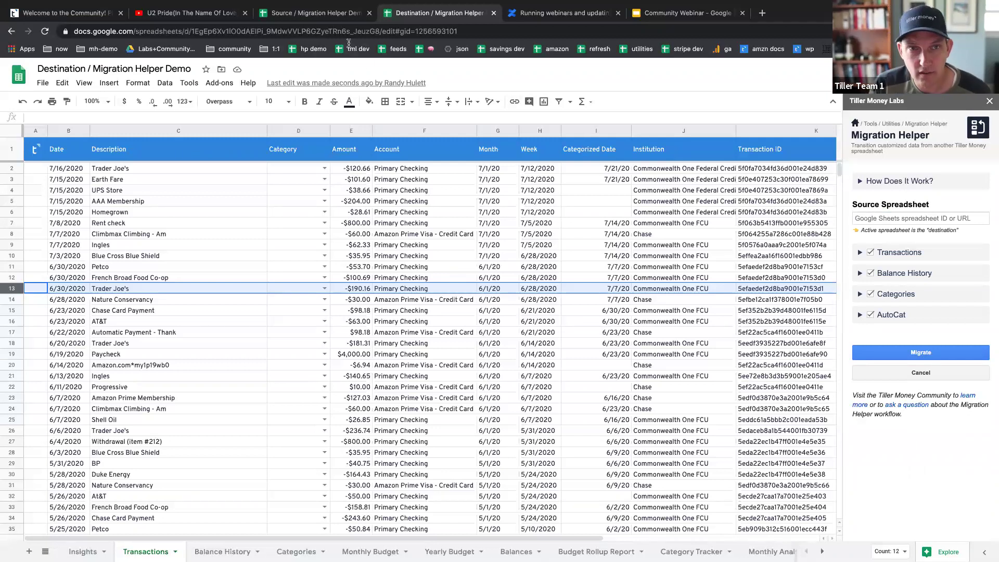
pyautogui.click(326, 13)
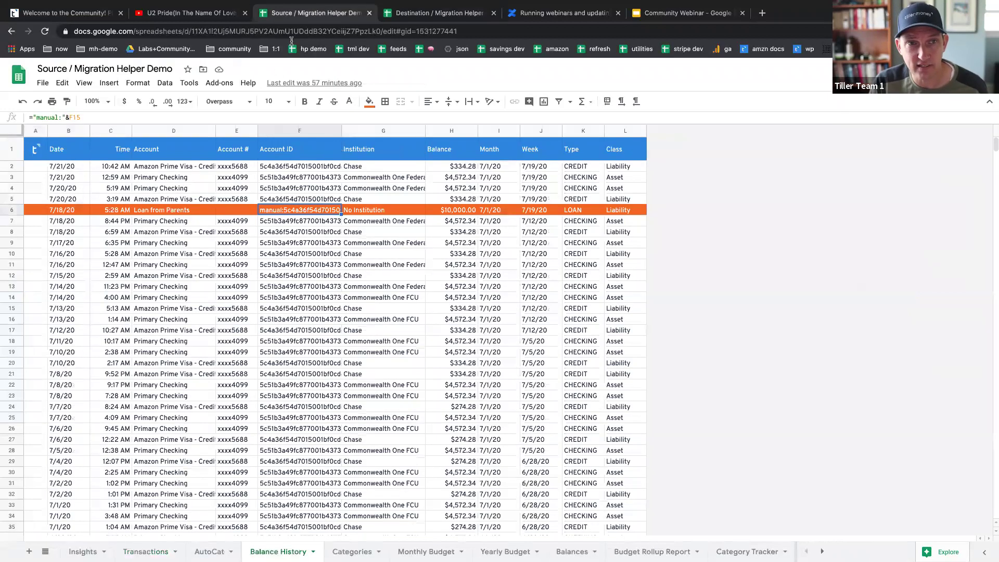
pyautogui.click(278, 31)
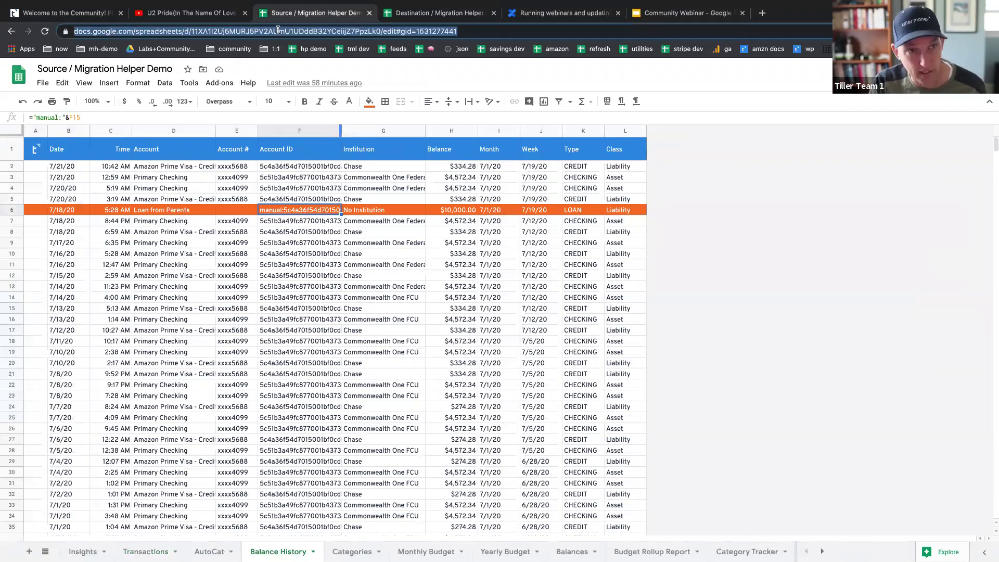
pyautogui.click(443, 13)
pyautogui.click(866, 219)
pyautogui.hotkey('ctrl', 'v')
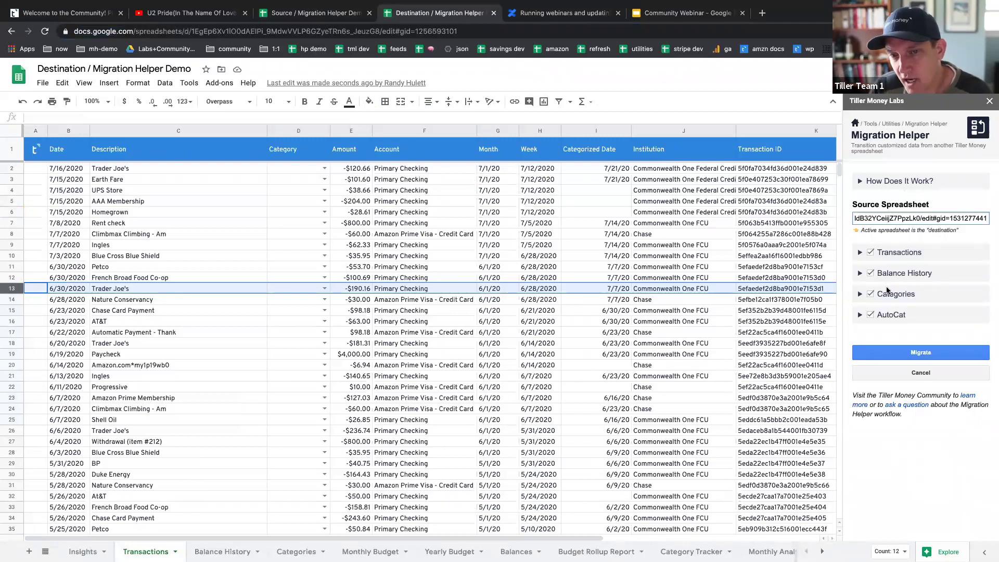
pyautogui.click(860, 254)
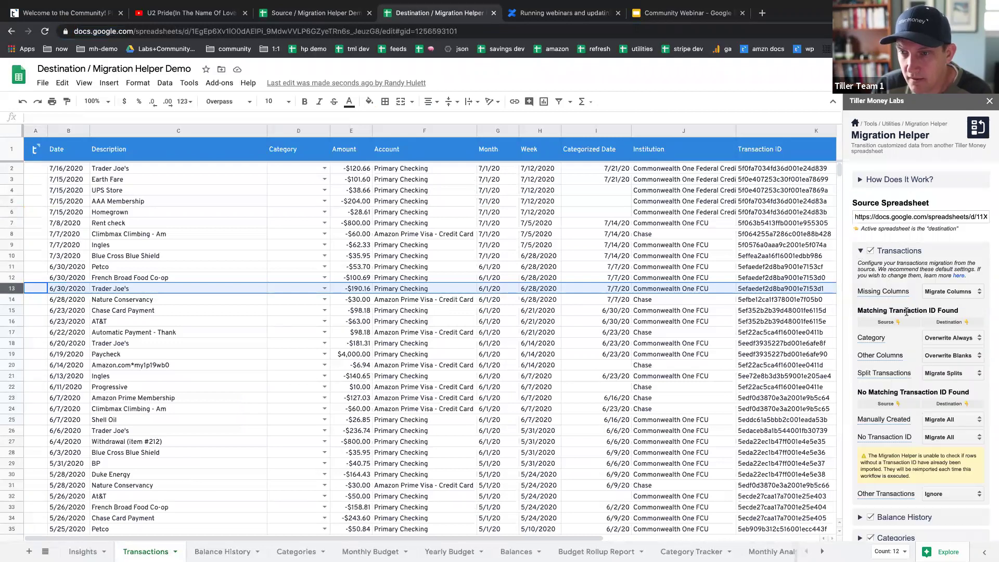
pyautogui.scroll(-1, 908, 320)
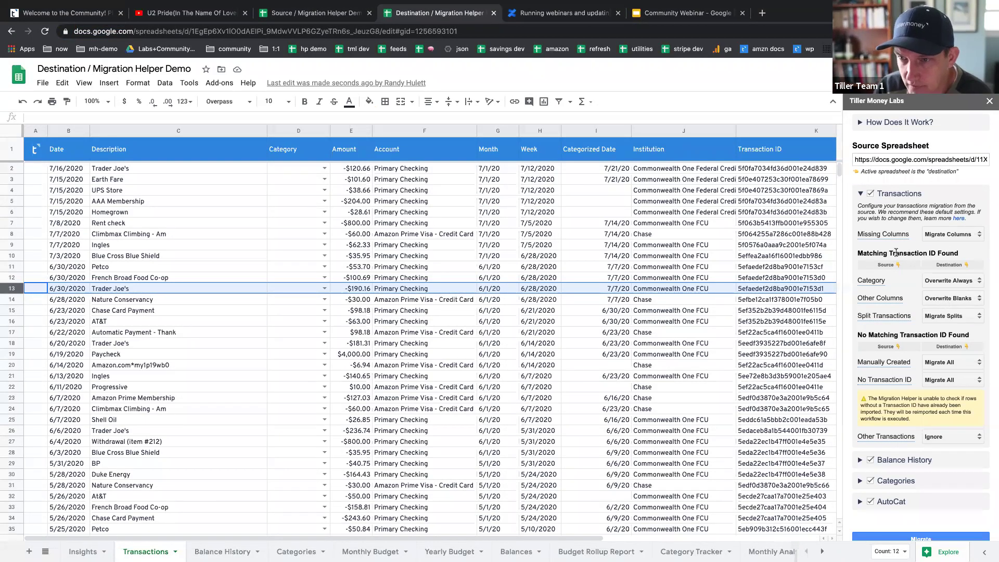
pyautogui.moveTo(873, 252); pyautogui.dragTo(929, 252)
pyautogui.click(929, 252)
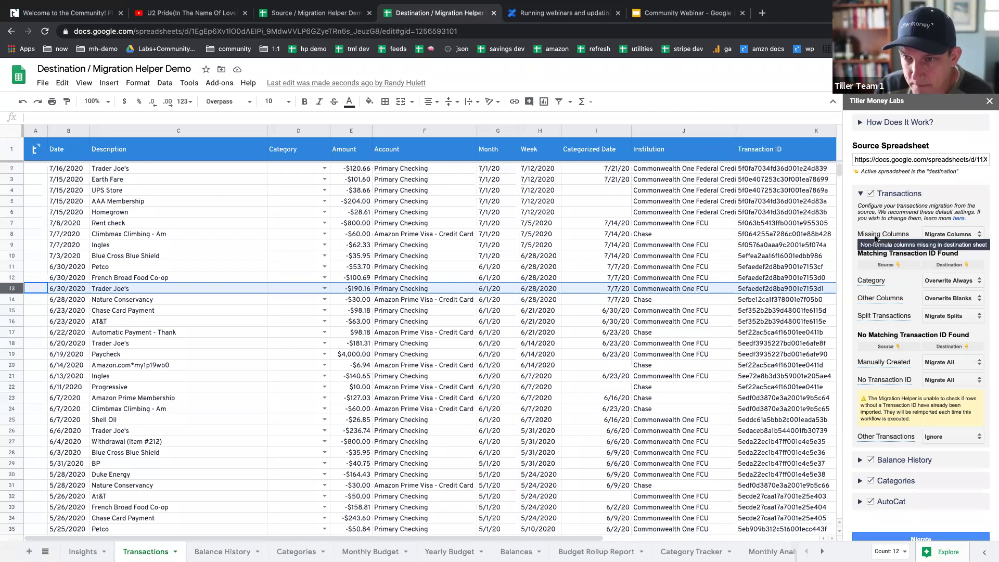
pyautogui.click(944, 237)
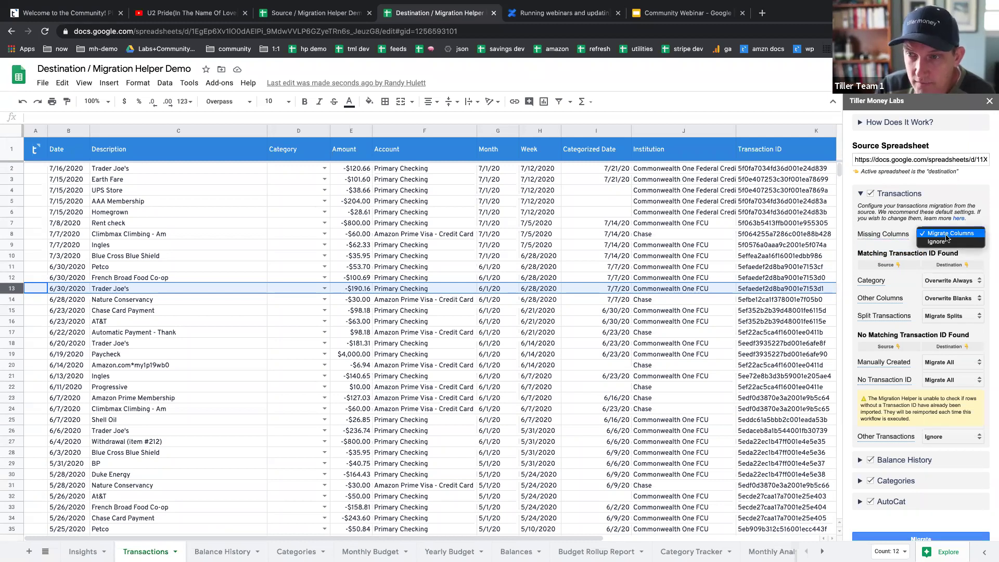
pyautogui.click(818, 238)
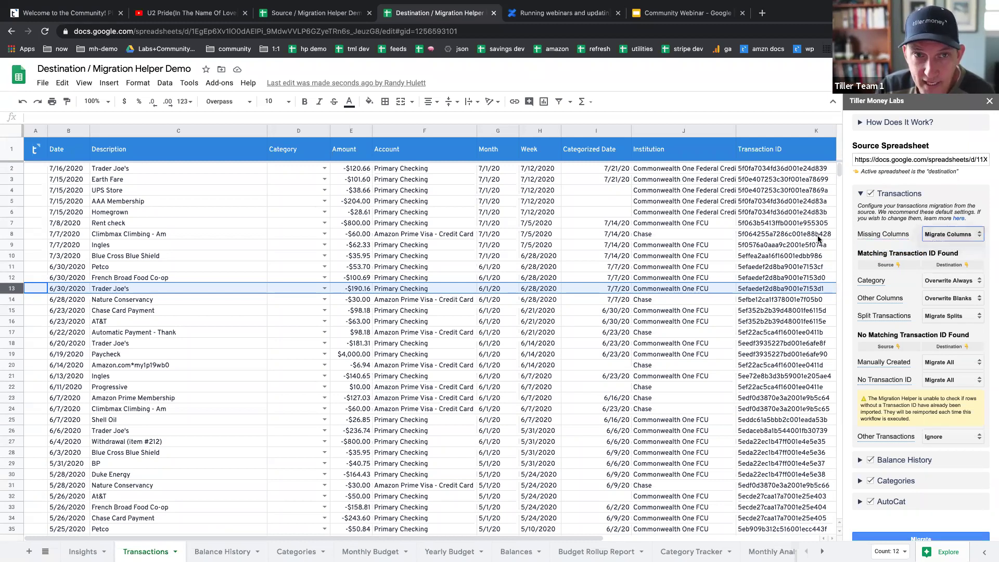
pyautogui.click(294, 14)
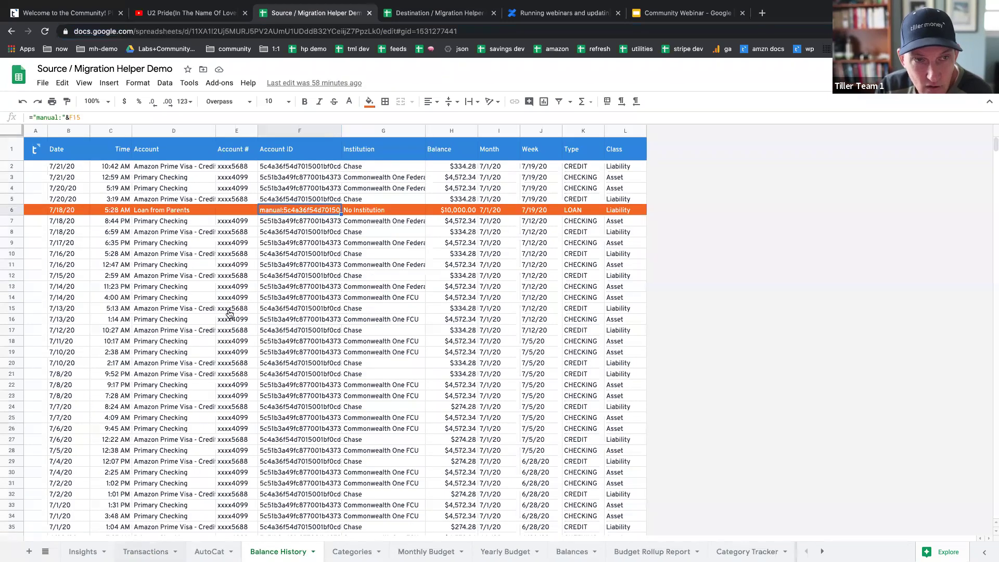
pyautogui.hotkey('ctrl', 'shift', 'pageup')
pyautogui.hotkey('ctrl', 'shift', 'pageup')
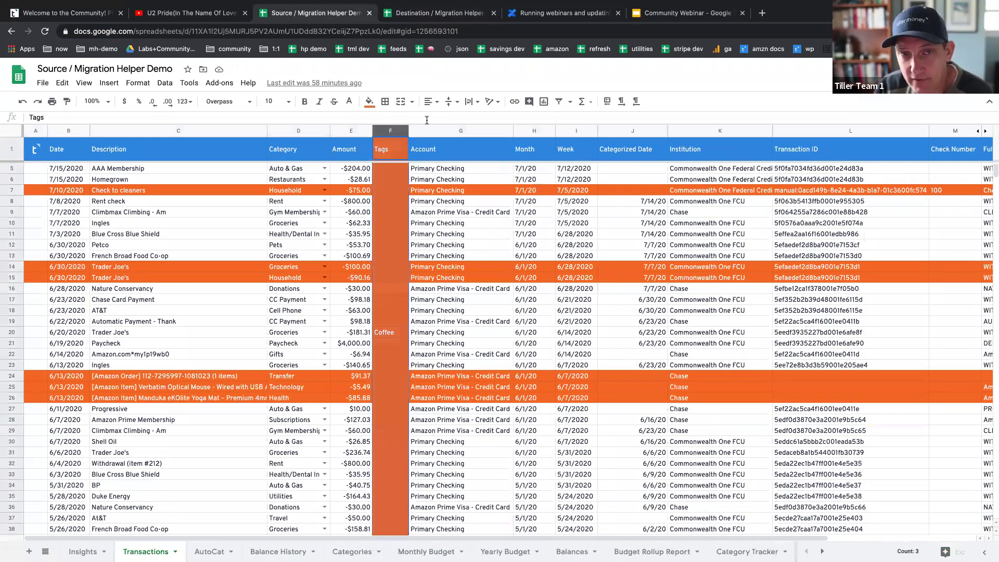
pyautogui.click(437, 14)
pyautogui.click(947, 235)
pyautogui.click(944, 234)
pyautogui.click(946, 281)
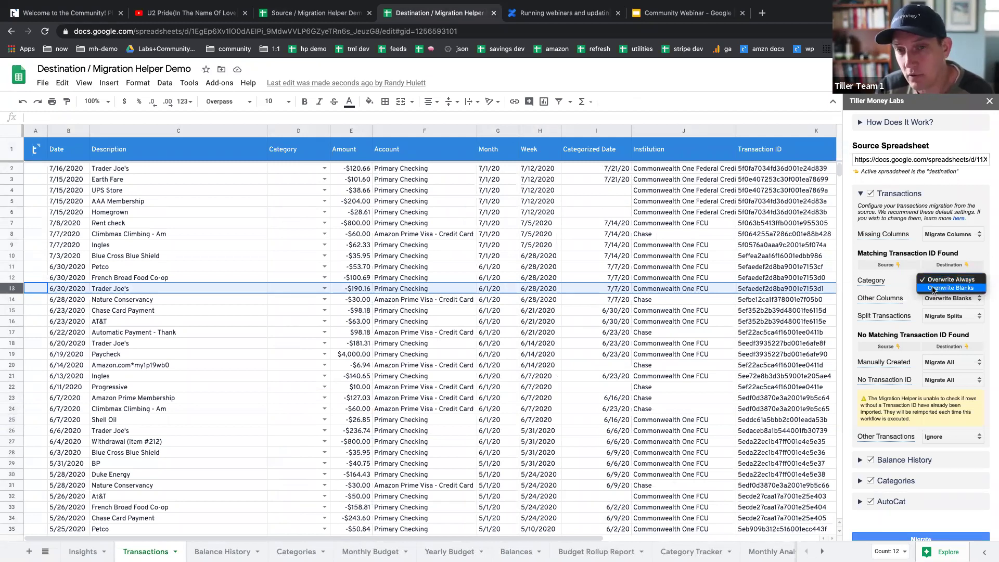
pyautogui.click(277, 224)
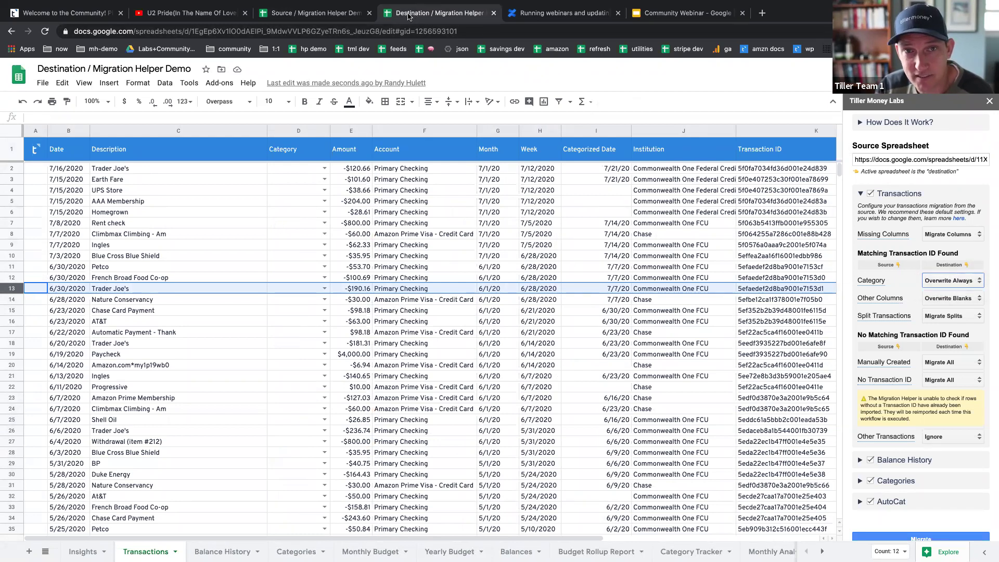
# Set D13 to Utilities, check the Category overwrite choices, then clear D13's category.
pyautogui.click(324, 289)
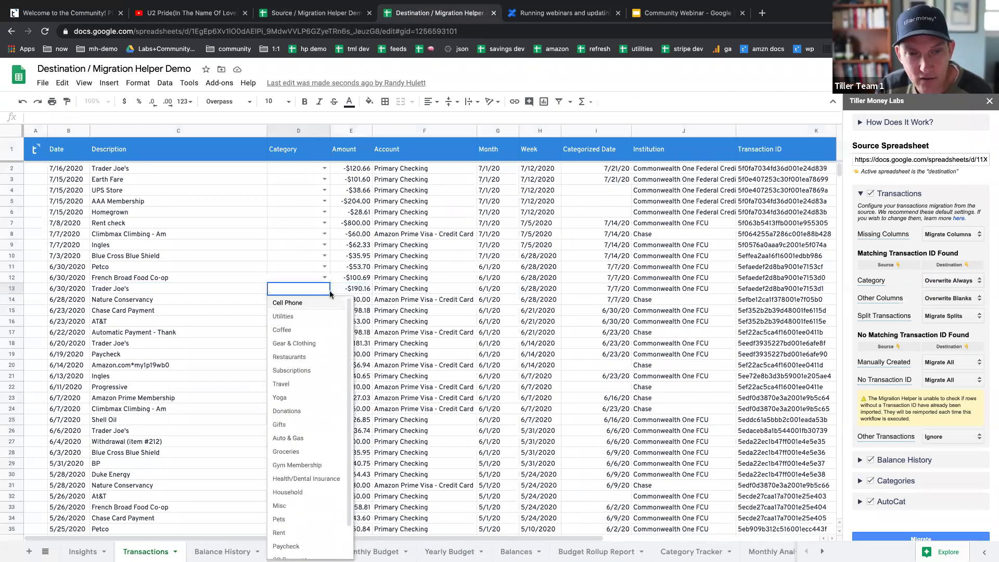
pyautogui.click(303, 317)
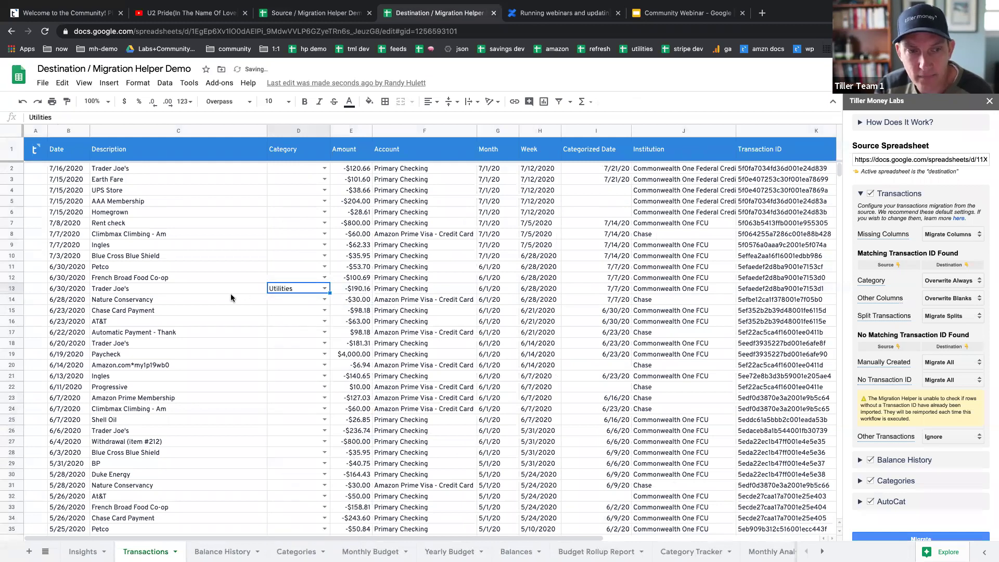
pyautogui.press('Tab')
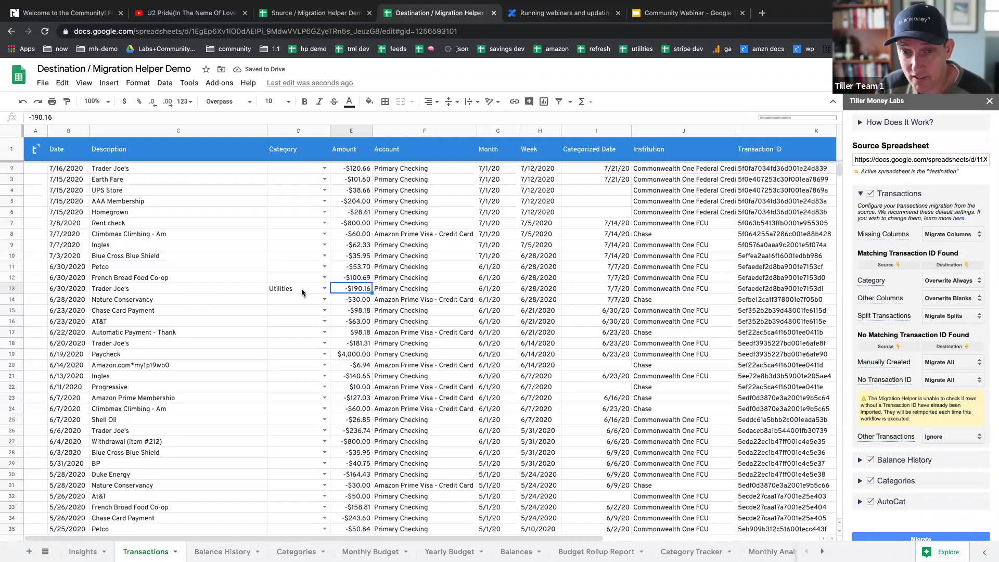
pyautogui.click(300, 289)
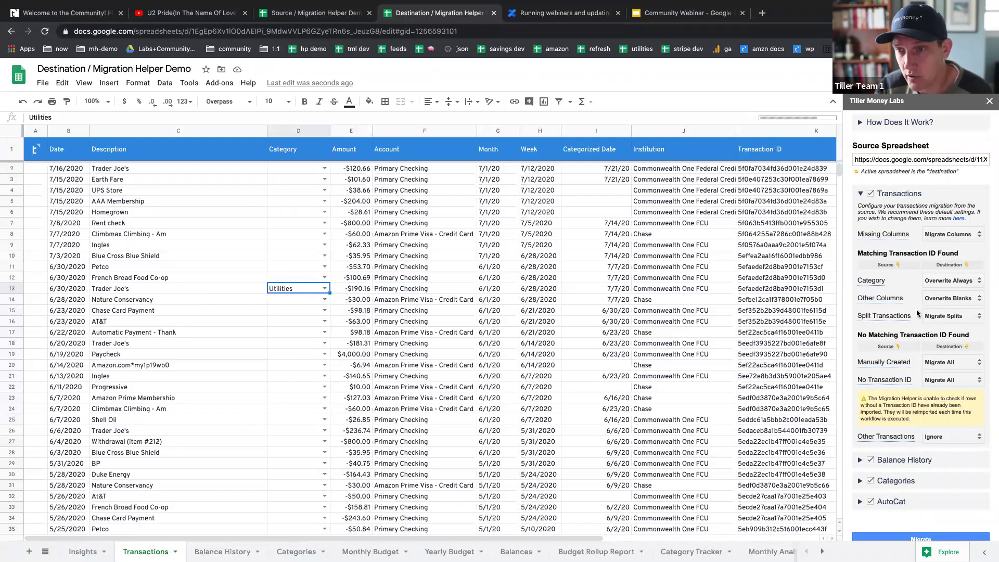
pyautogui.click(950, 282)
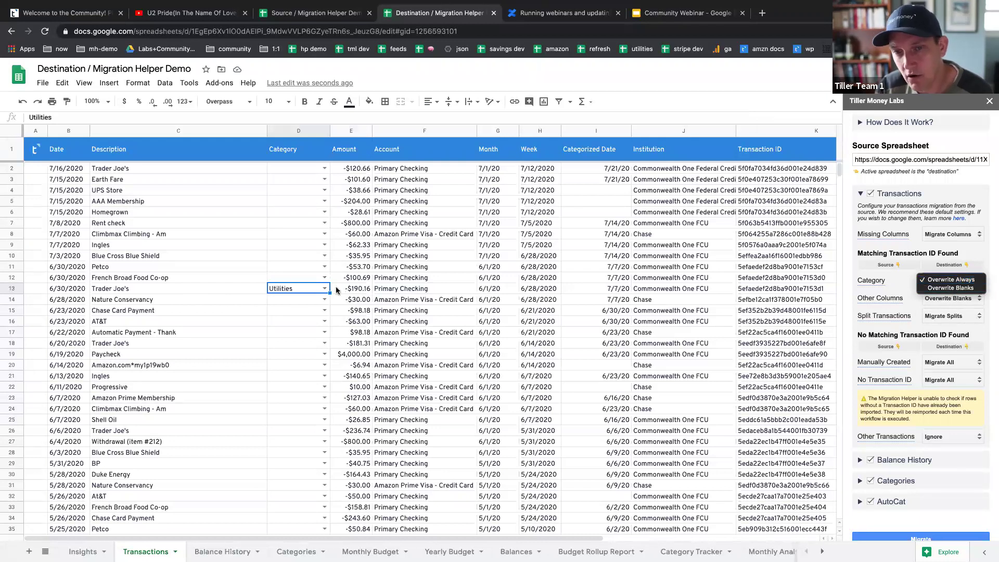
pyautogui.click(267, 316)
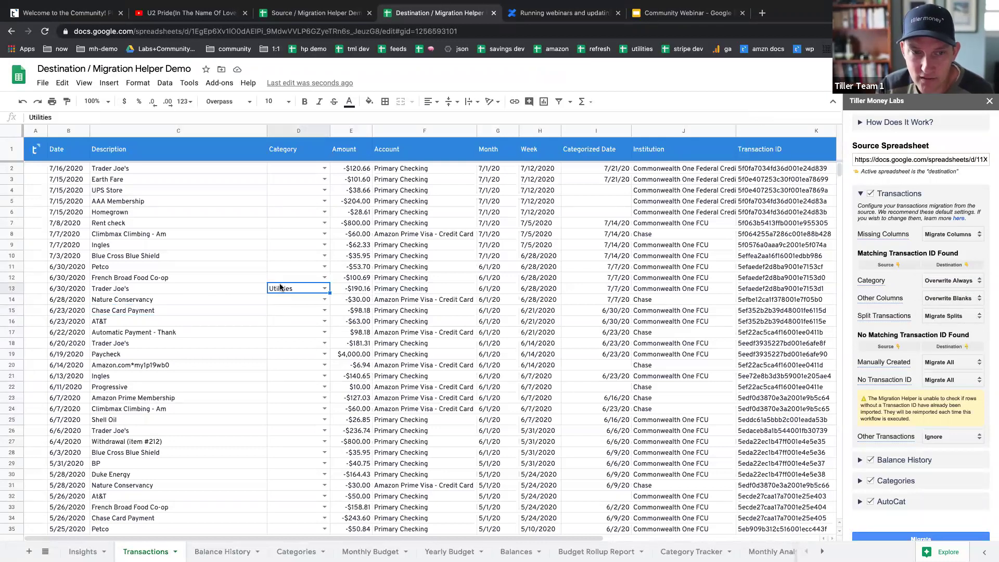
pyautogui.press('Delete')
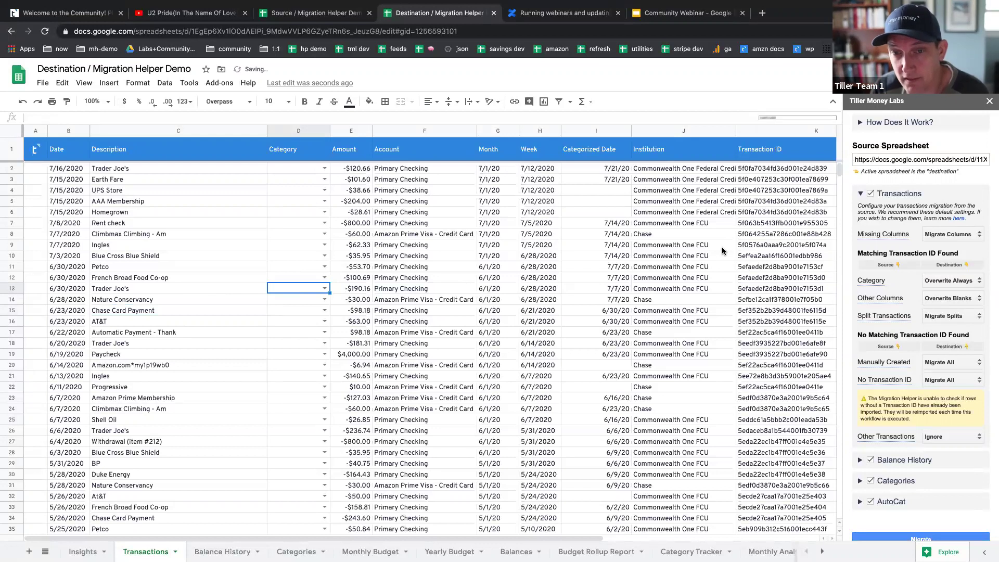
# Check the Other Columns, Split Transactions and Manually Created options unchanged, then go to the Source spreadsheet.
pyautogui.click(950, 301)
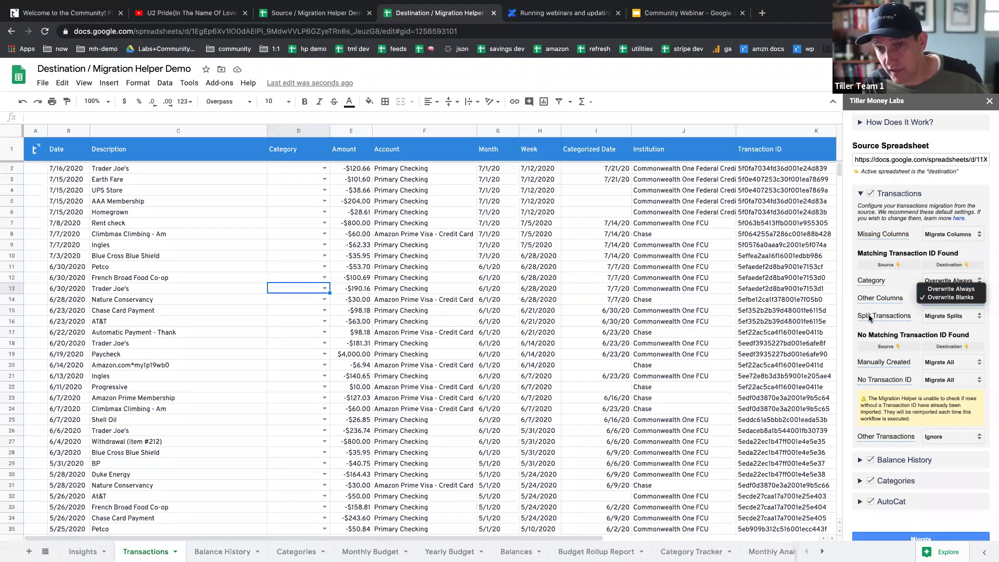
pyautogui.click(860, 329)
pyautogui.click(978, 316)
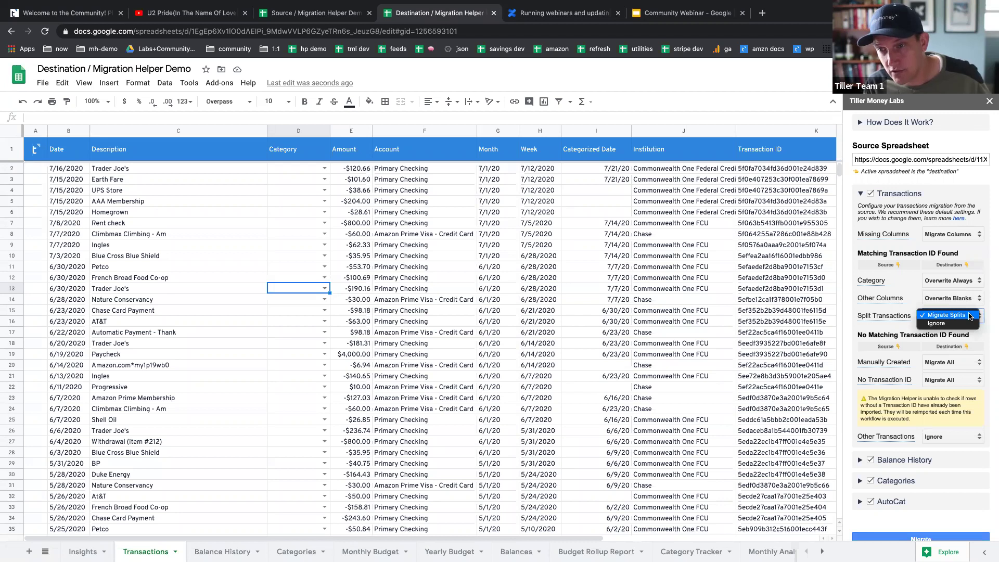
pyautogui.click(991, 318)
pyautogui.scroll(-3, 916, 313)
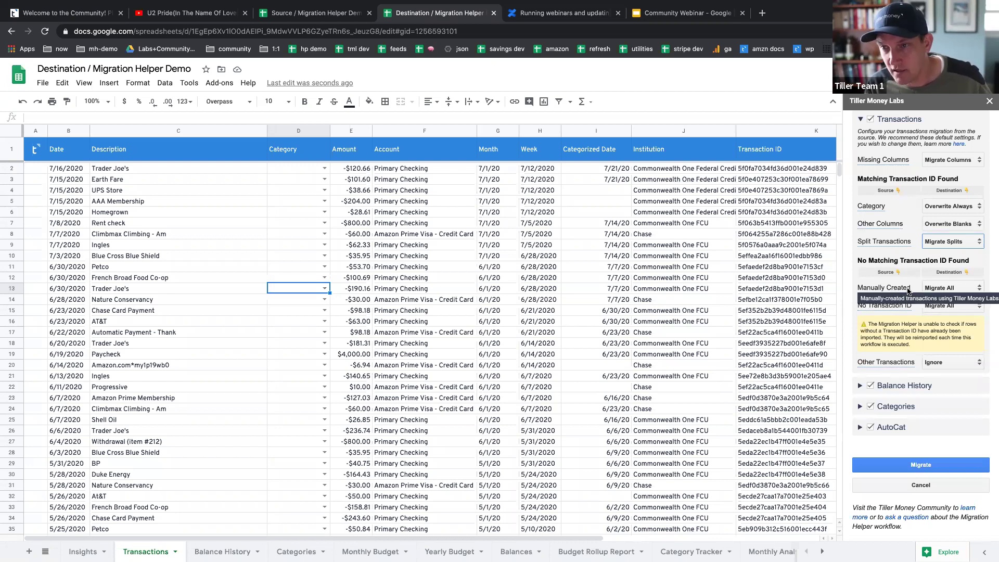
pyautogui.click(944, 288)
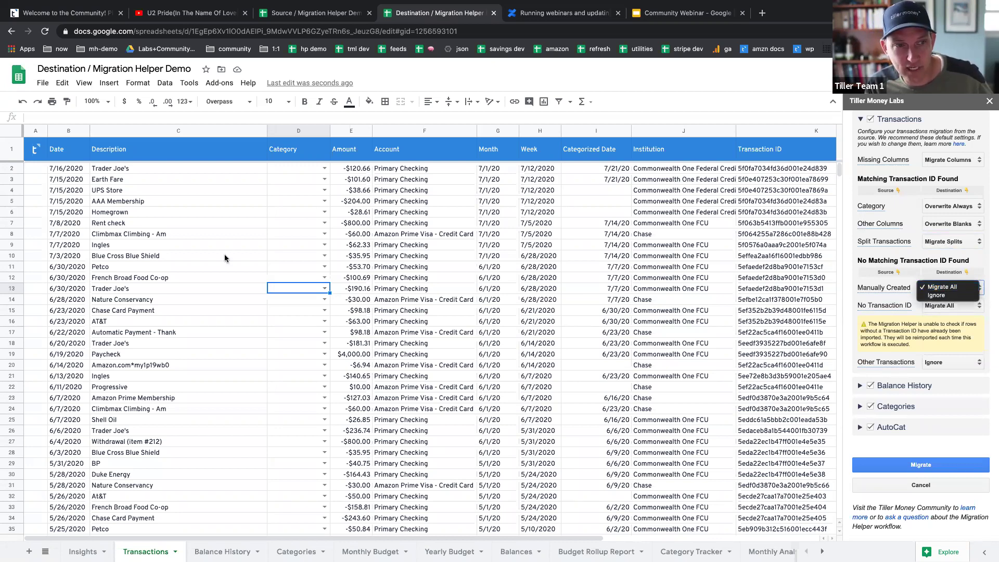
pyautogui.click(333, 6)
pyautogui.click(333, 5)
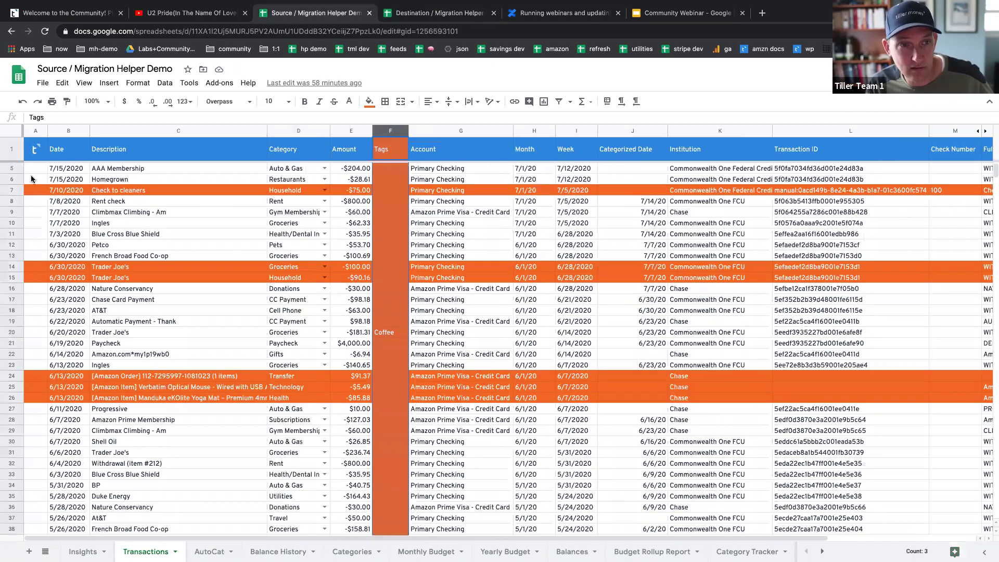
pyautogui.click(440, 12)
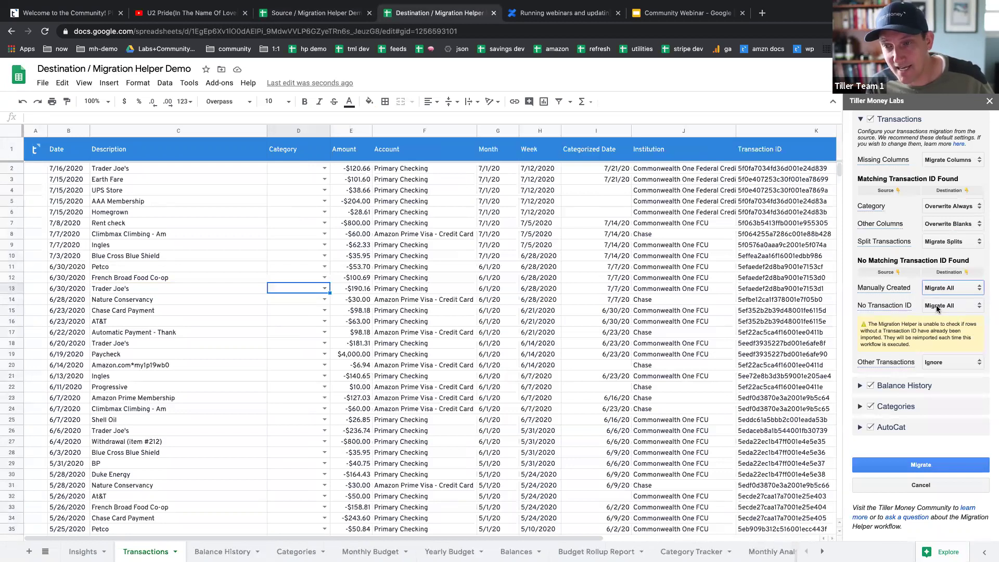
pyautogui.click(752, 207)
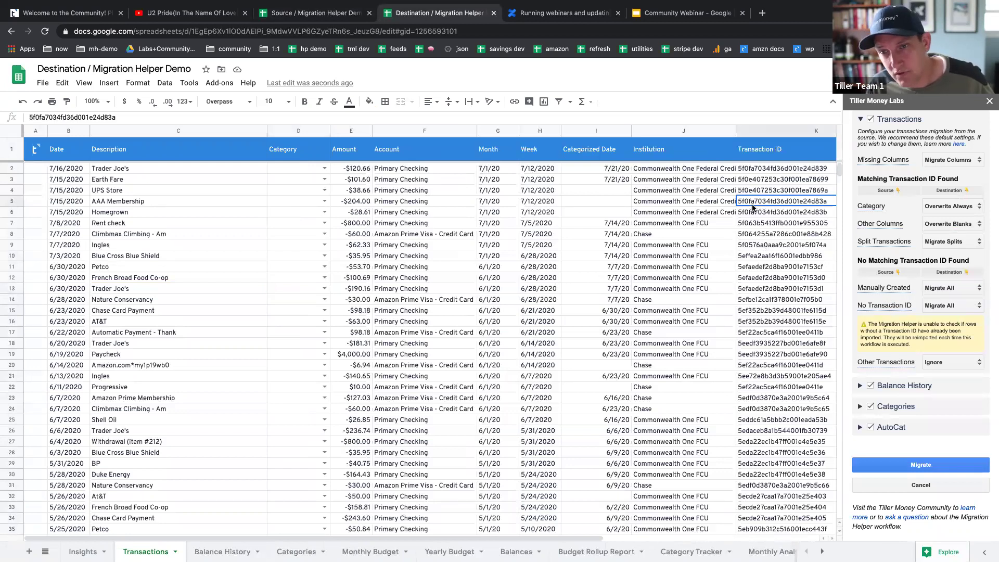
pyautogui.click(779, 131)
pyautogui.click(762, 181)
pyautogui.click(763, 201)
pyautogui.click(766, 253)
pyautogui.click(771, 215)
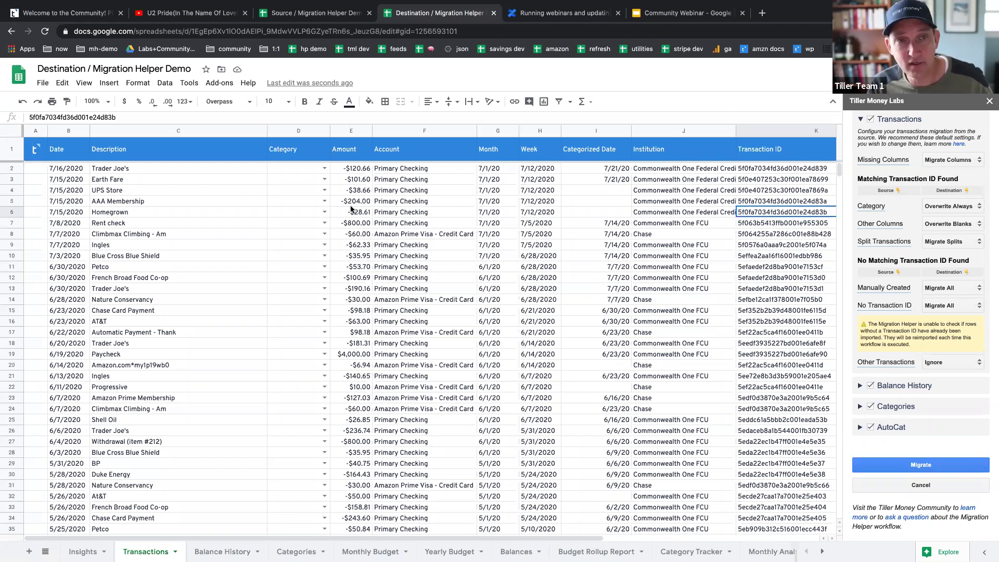
pyautogui.click(297, 213)
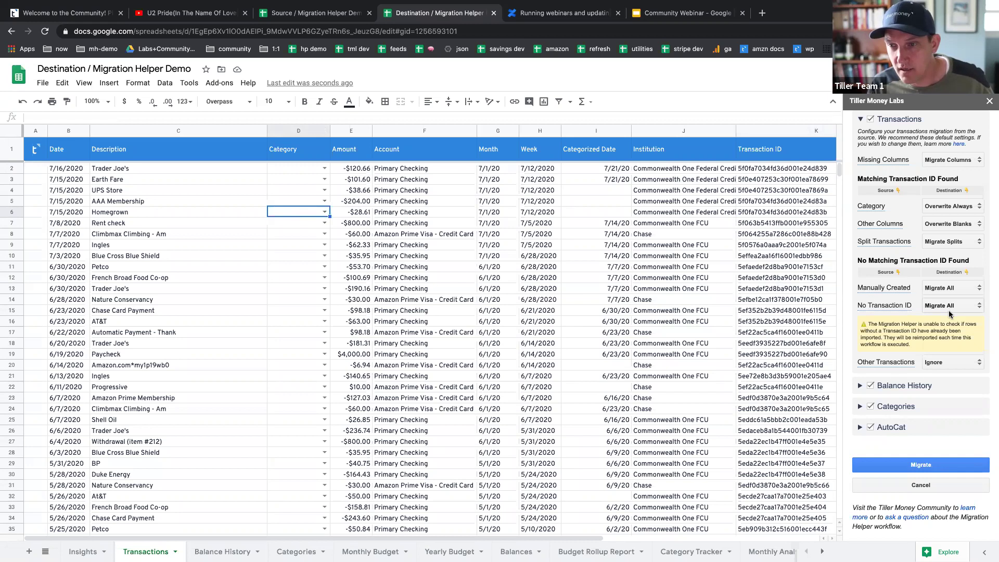
pyautogui.click(302, 13)
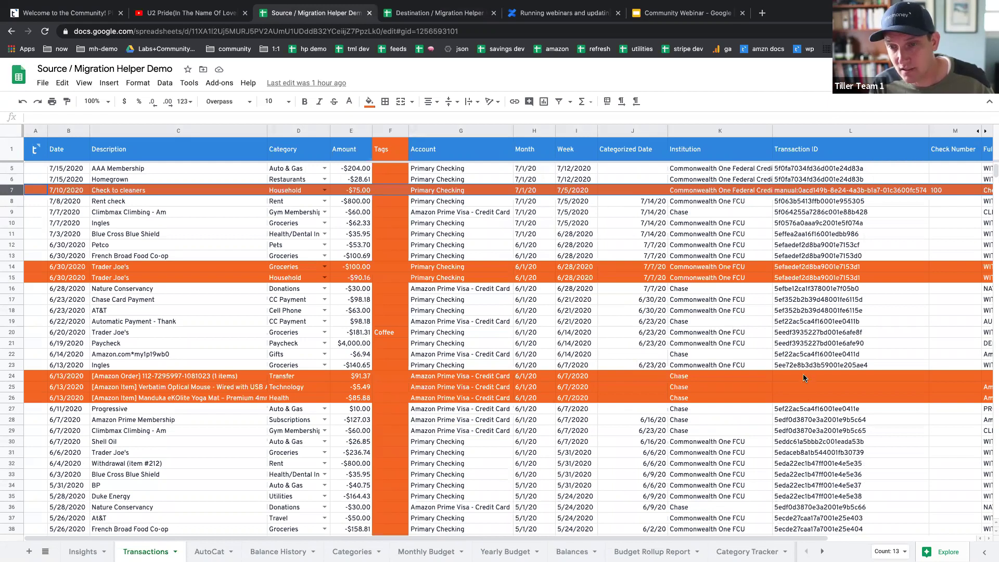
pyautogui.moveTo(156, 376); pyautogui.dragTo(123, 403)
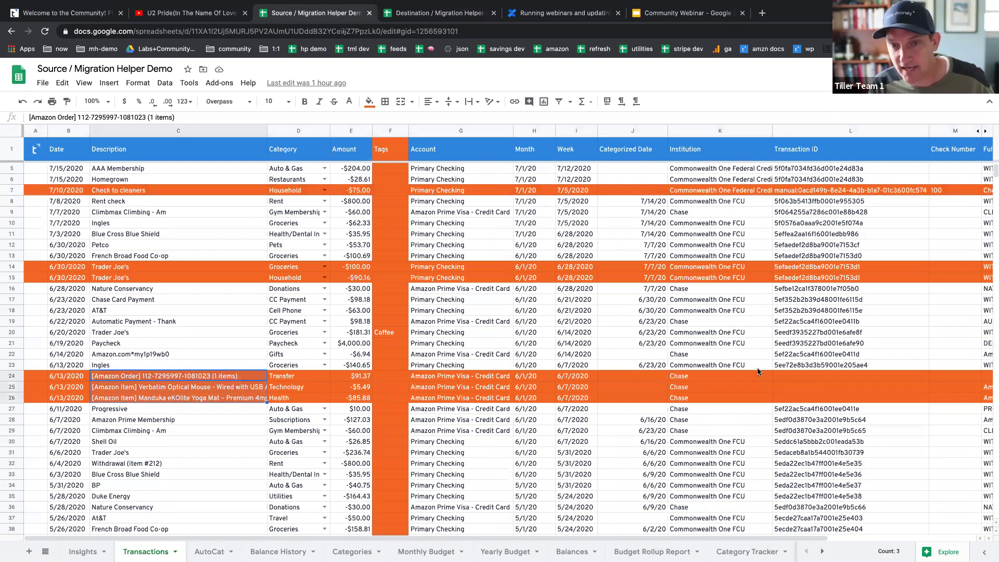
pyautogui.moveTo(801, 376); pyautogui.dragTo(798, 398)
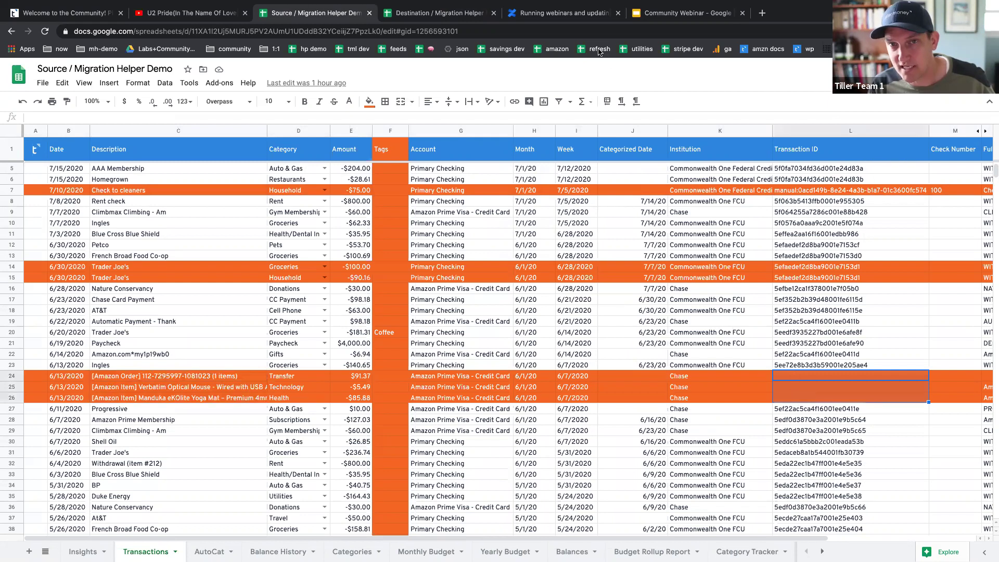
# In Destination, switch No Transaction ID to Ignore and back to Migrate All, then select K8:K16.
pyautogui.click(443, 15)
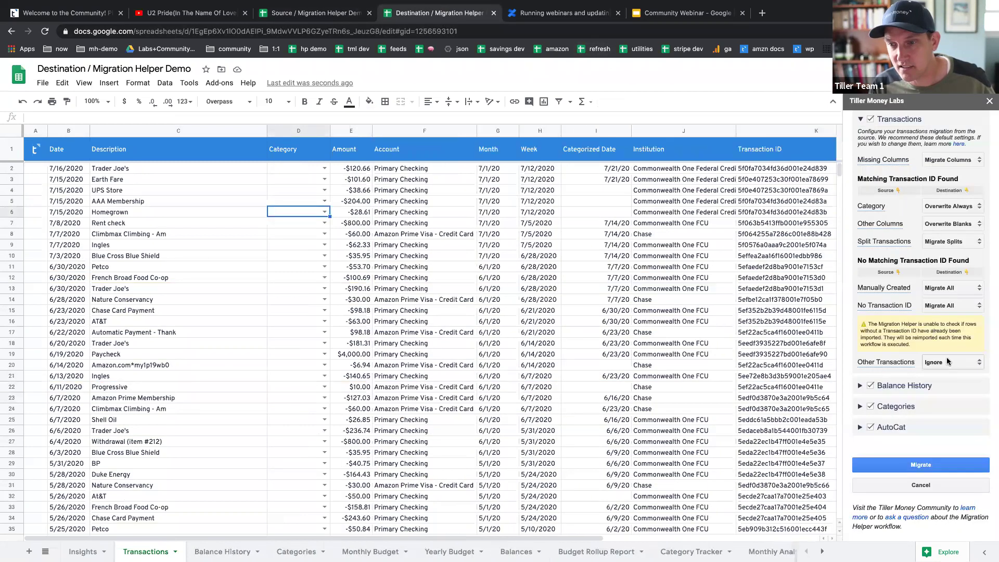
pyautogui.click(943, 307)
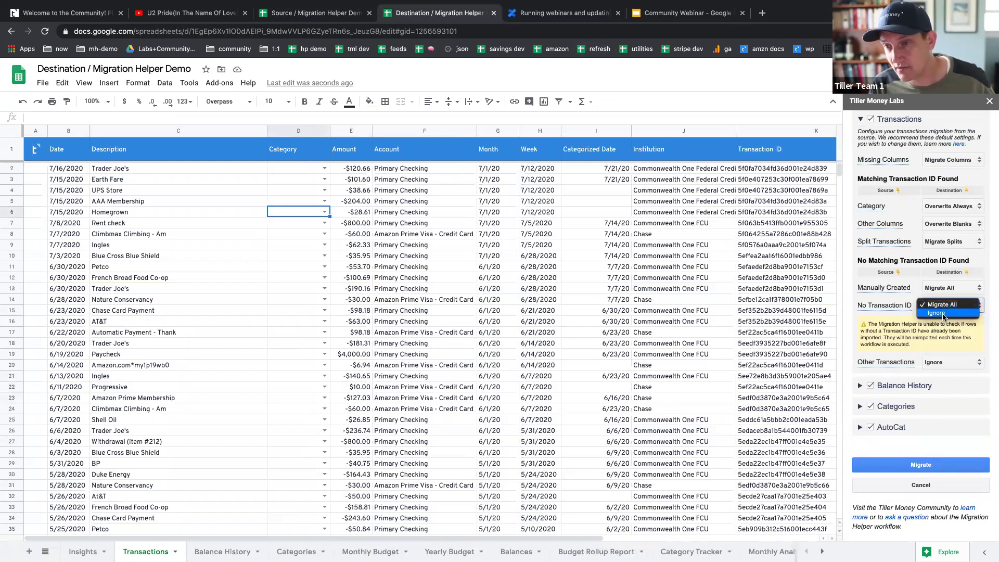
pyautogui.click(943, 314)
pyautogui.click(947, 341)
pyautogui.click(945, 332)
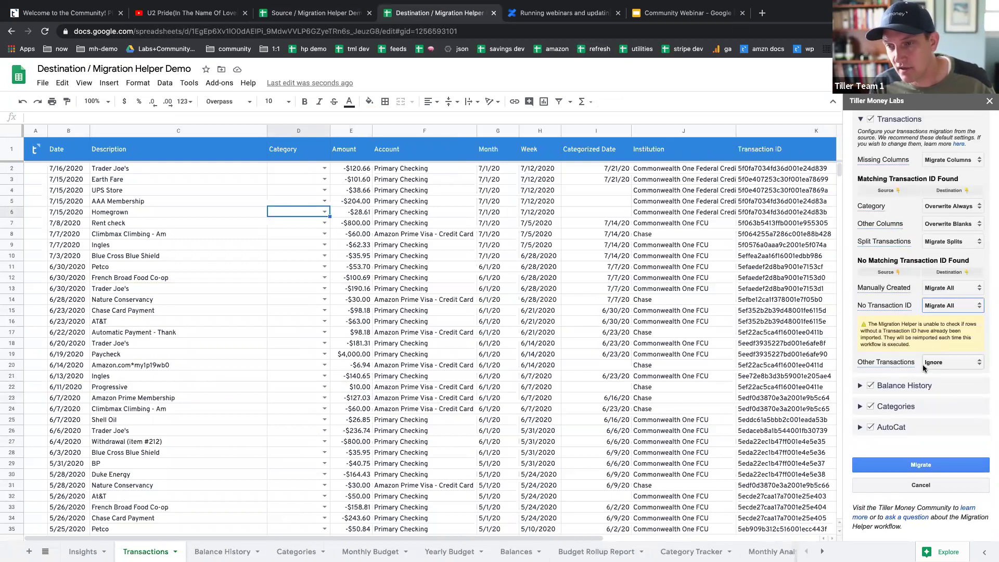
pyautogui.moveTo(897, 364)
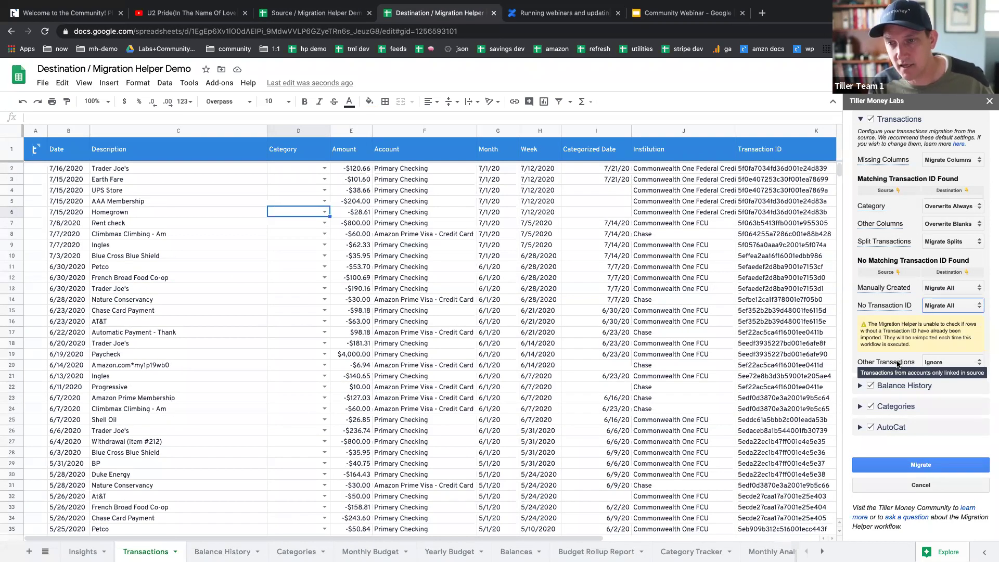
pyautogui.moveTo(769, 234); pyautogui.dragTo(766, 318)
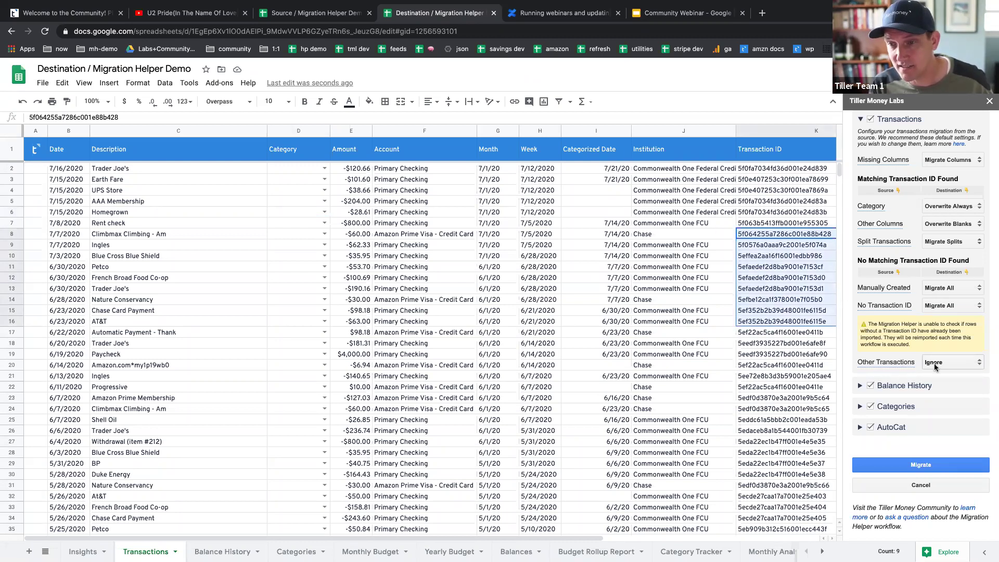
pyautogui.scroll(-1, 909, 392)
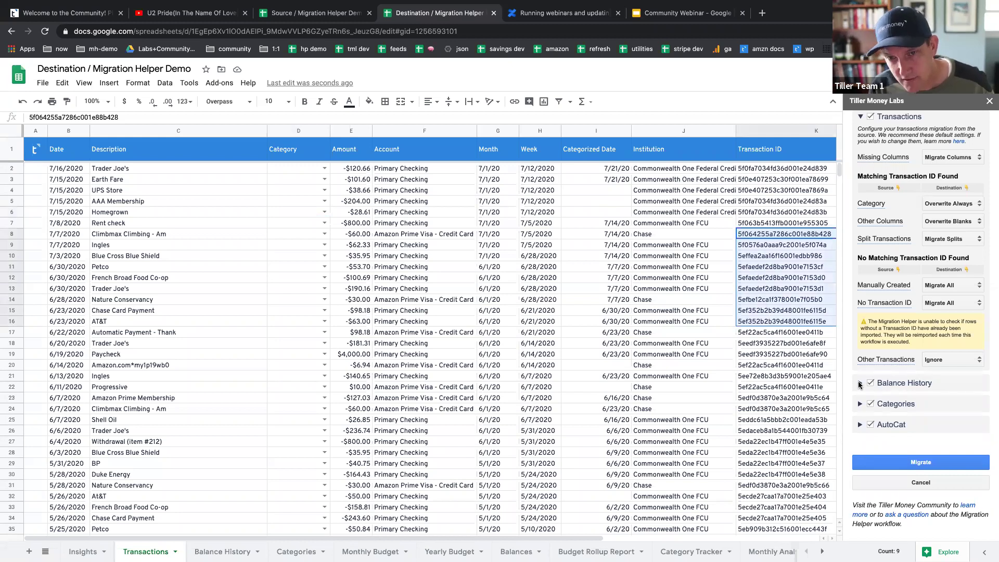
# Expand Balance History, compare with the Source's Balance History sheet, then expand Categories and view its options.
pyautogui.click(859, 384)
pyautogui.scroll(-1, 891, 379)
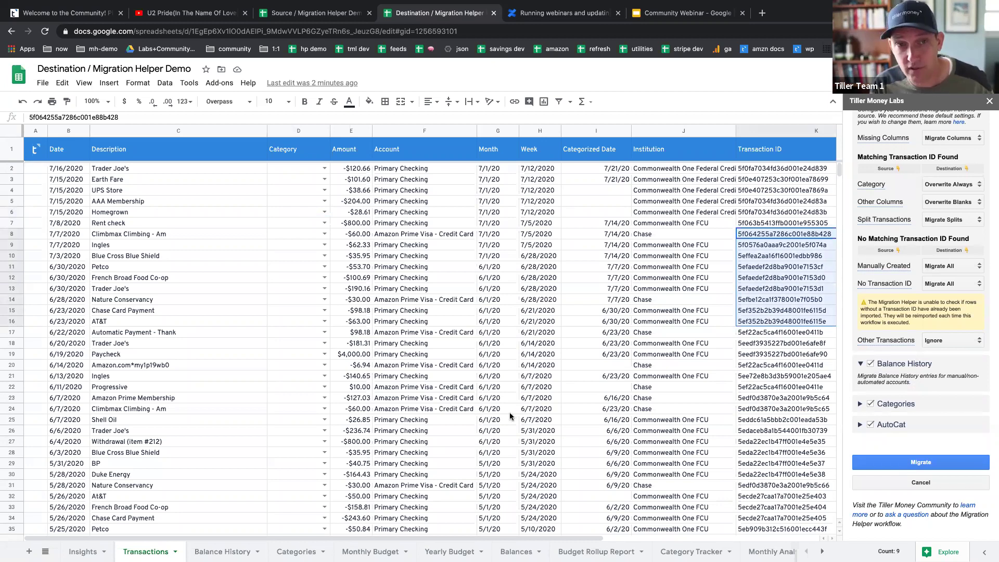
pyautogui.hotkey('ctrl', 'shift', 'Tab')
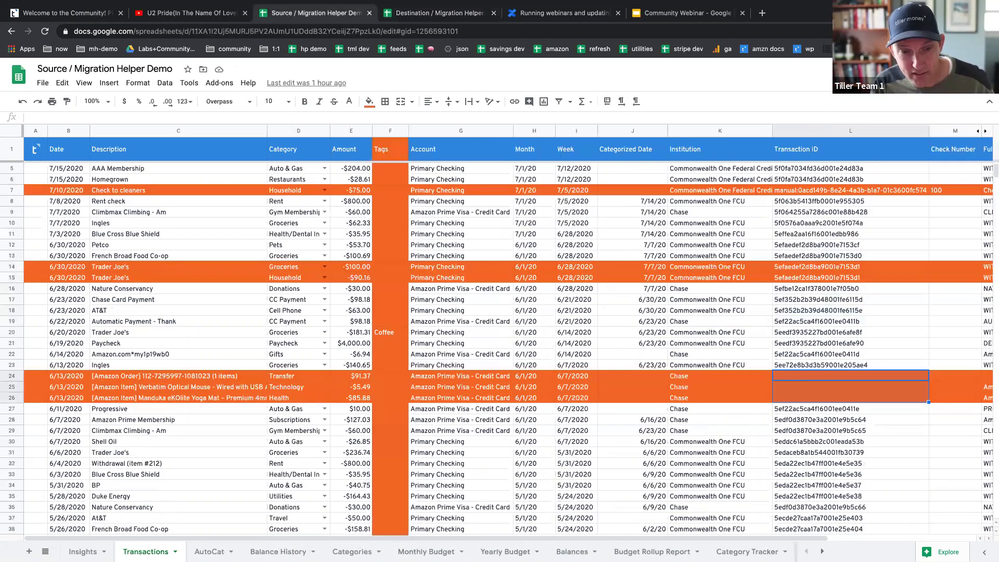
pyautogui.click(307, 551)
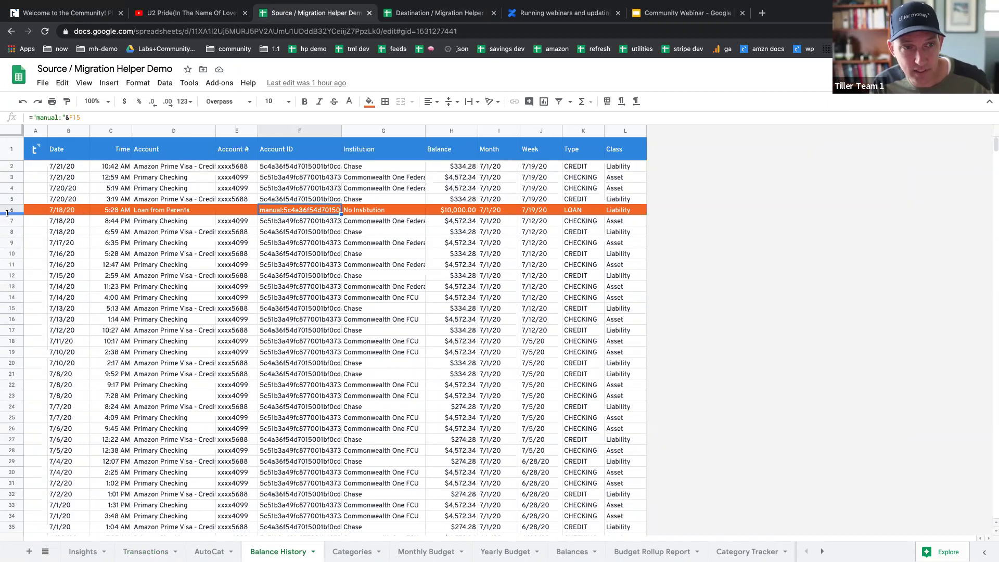
pyautogui.click(437, 11)
pyautogui.click(861, 407)
pyautogui.scroll(-2, 926, 396)
pyautogui.click(945, 380)
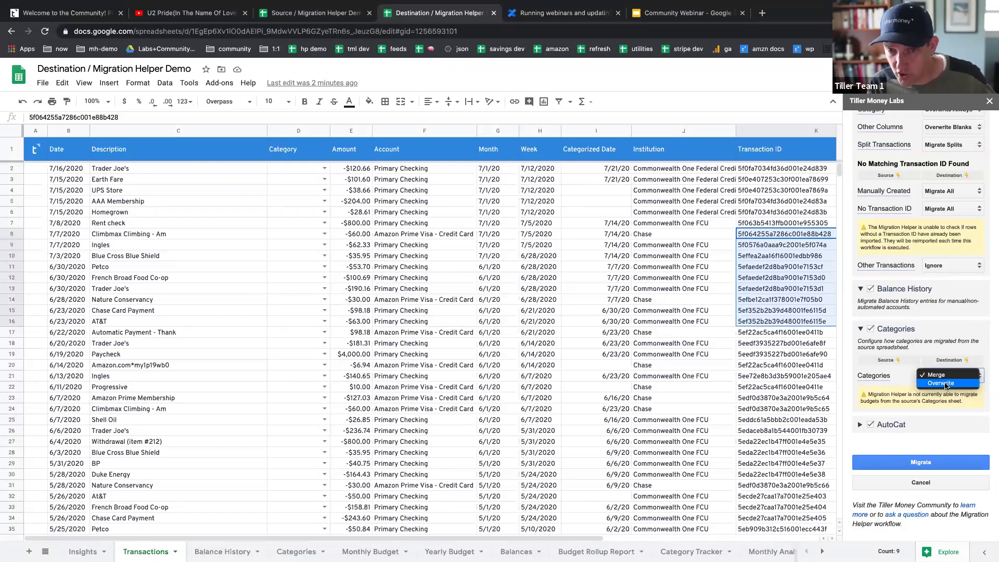
pyautogui.click(894, 410)
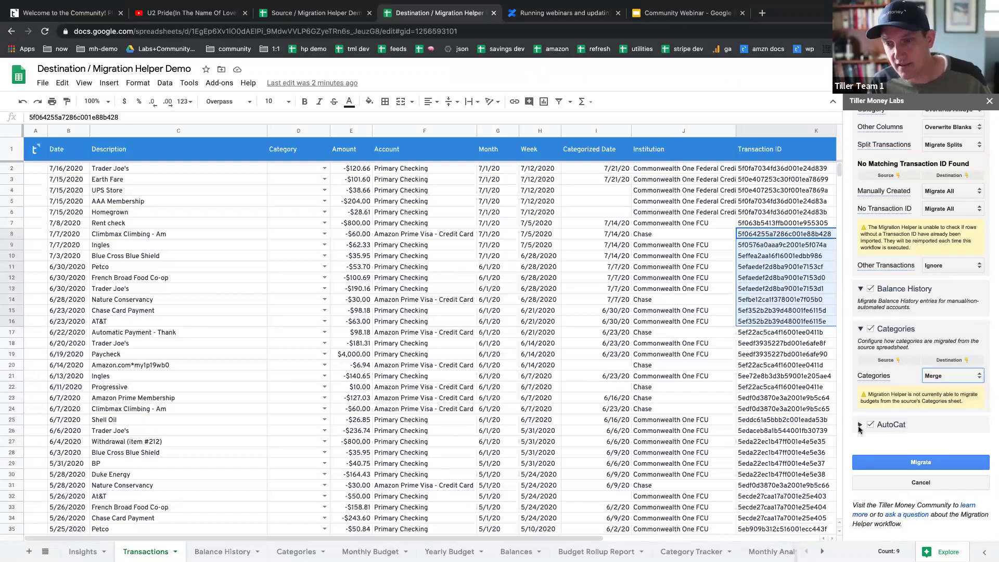
pyautogui.click(861, 425)
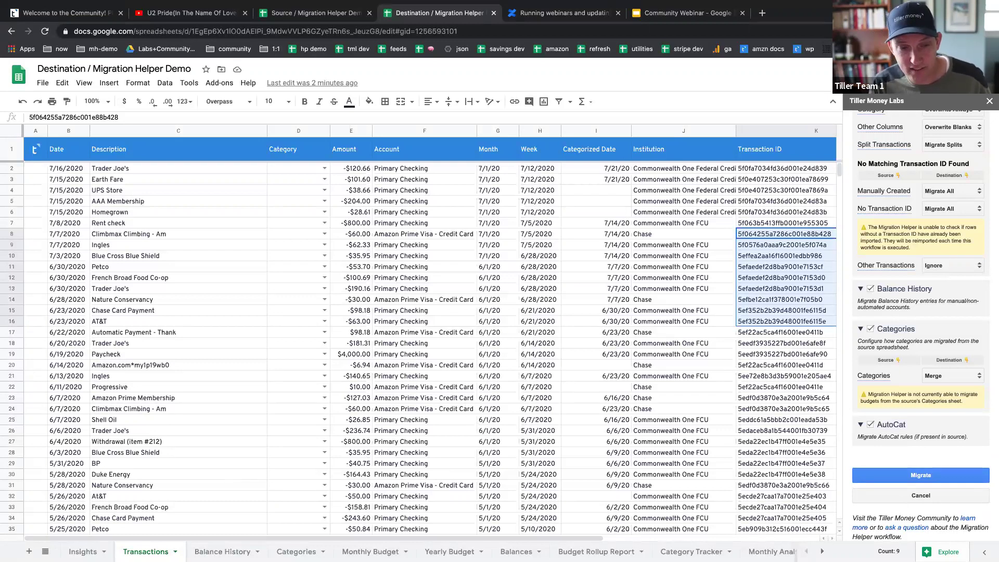
pyautogui.hscroll(1, 611, 549)
pyautogui.hscroll(-1, 628, 549)
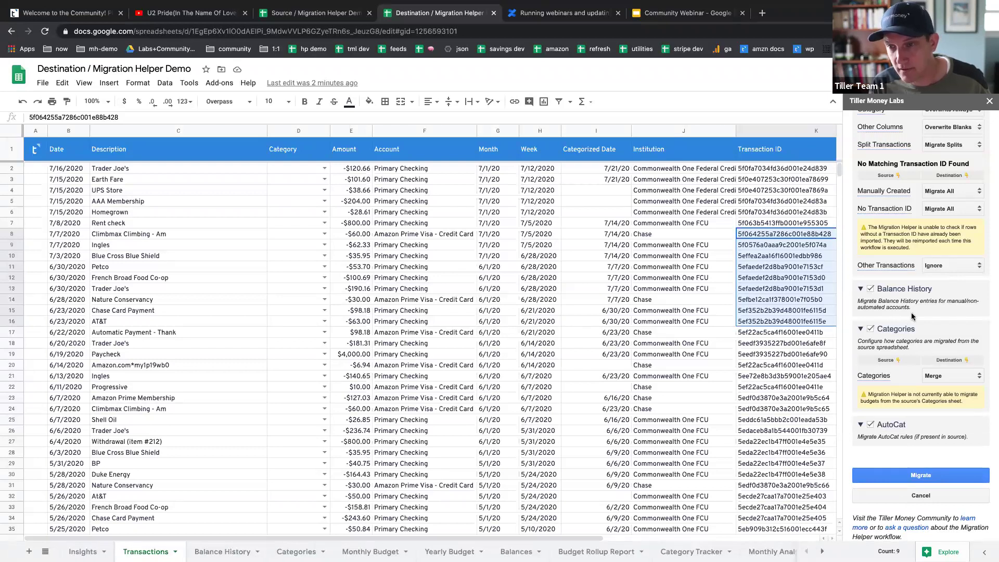
pyautogui.scroll(1, 913, 308)
pyautogui.scroll(3, 912, 310)
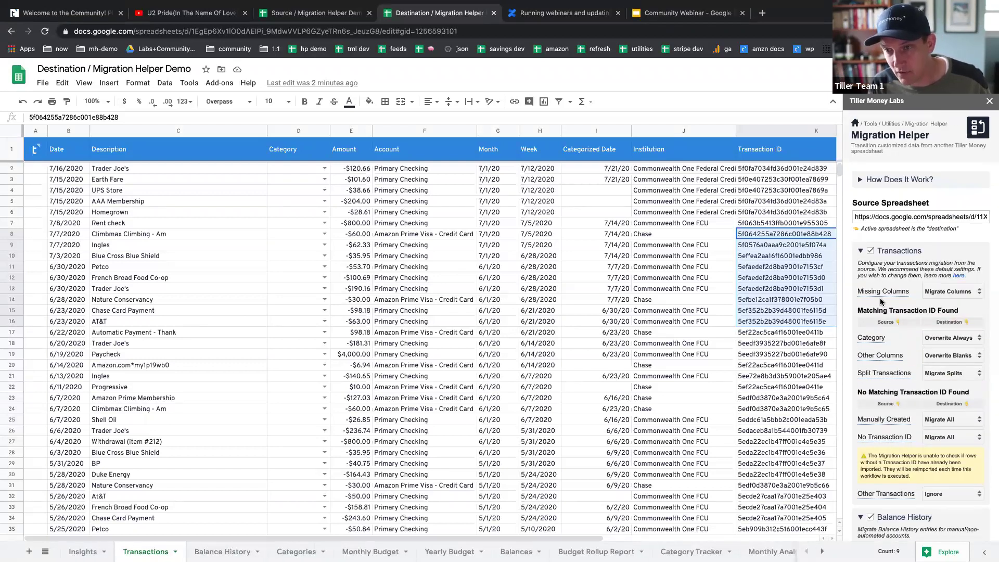
pyautogui.scroll(-1, 880, 298)
pyautogui.scroll(-4, 880, 298)
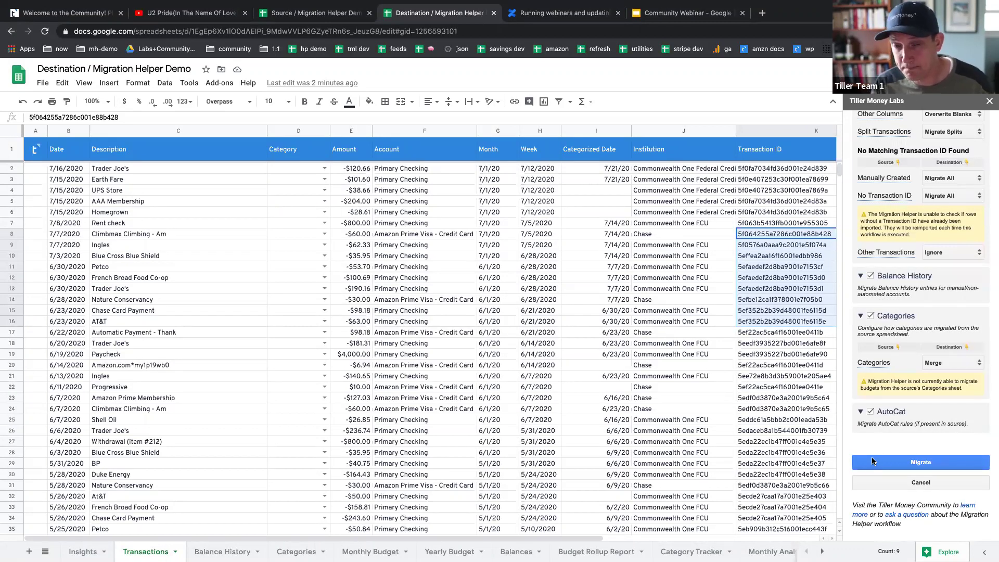
# Run Migrate in the Migration Helper sidebar to transfer data from the Source spreadsheet.
pyautogui.click(901, 465)
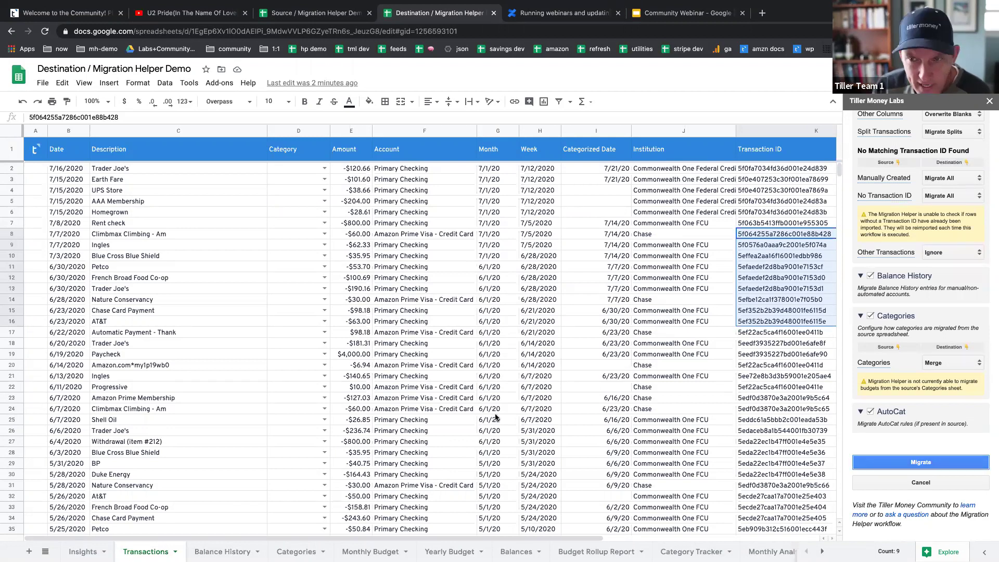
pyautogui.moveTo(838, 168); pyautogui.dragTo(828, 201)
pyautogui.scroll(16, 819, 161)
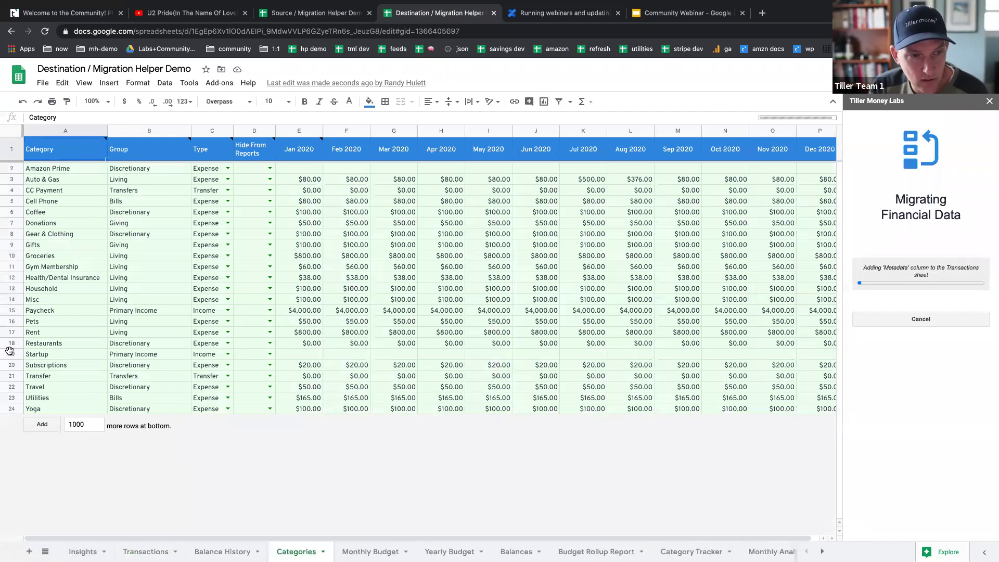
# Inspect the migrated results: the Startup category row, the new Tags column and the Metadata column.
pyautogui.click(10, 352)
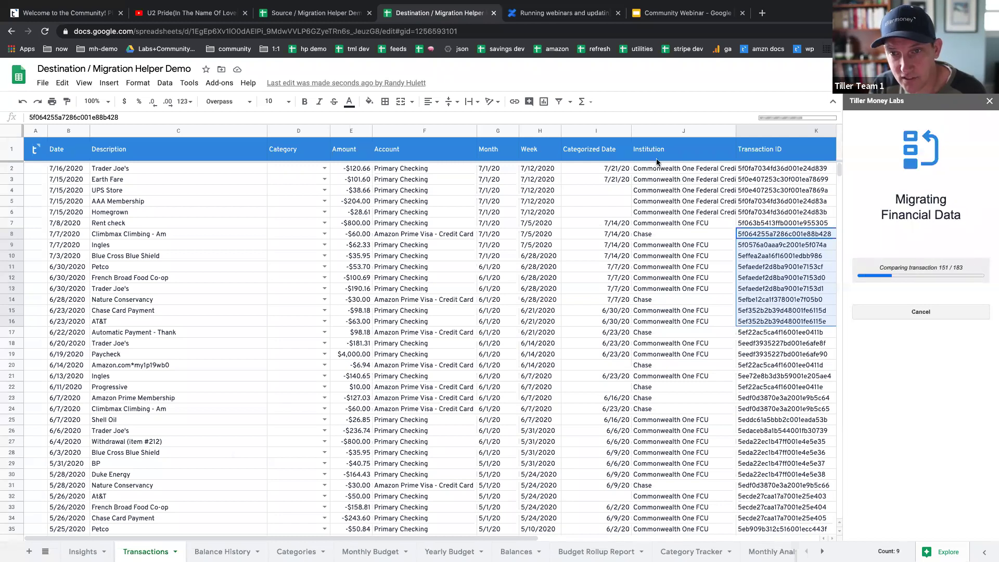
pyautogui.hscroll(6, 650, 174)
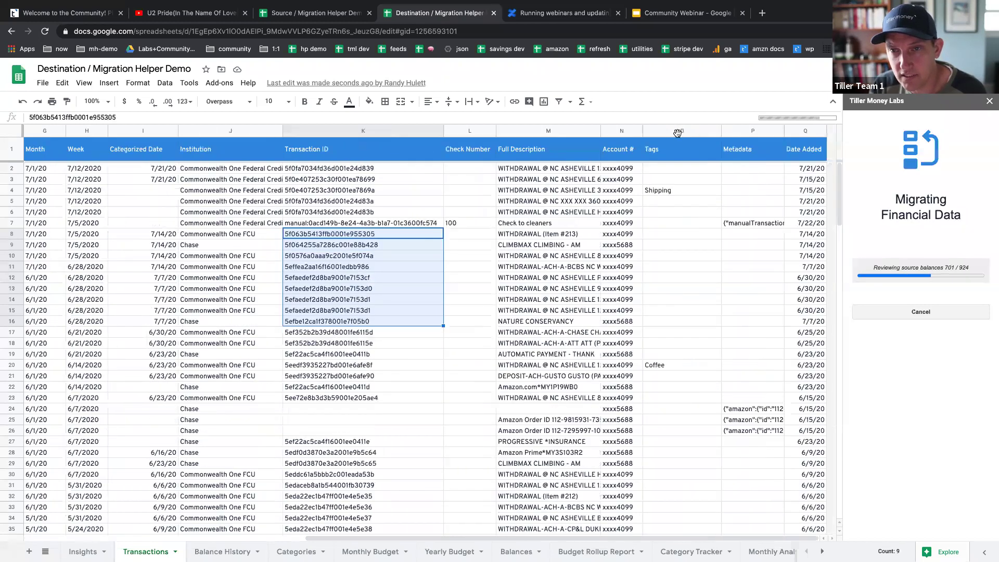
pyautogui.click(669, 132)
pyautogui.click(752, 132)
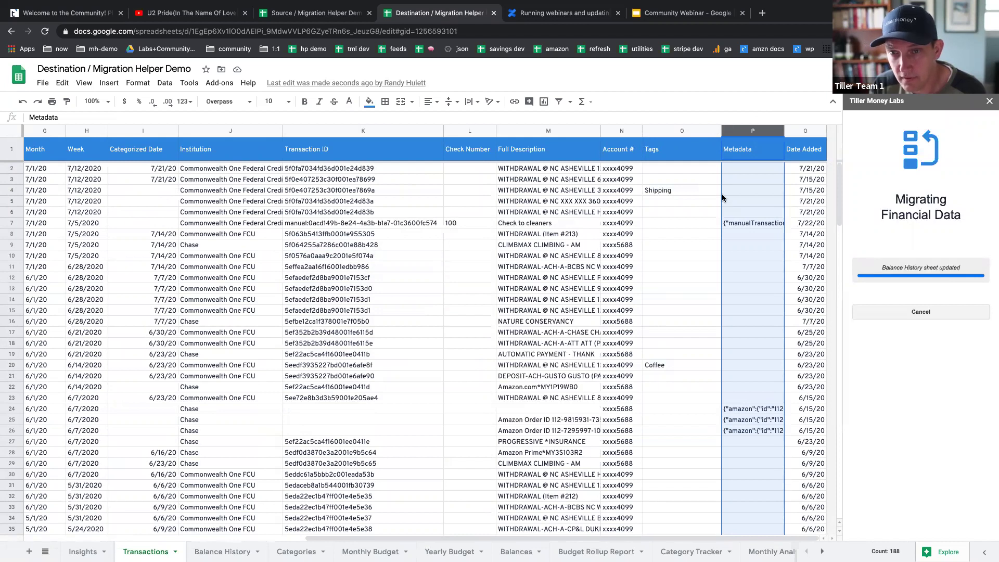
pyautogui.click(661, 134)
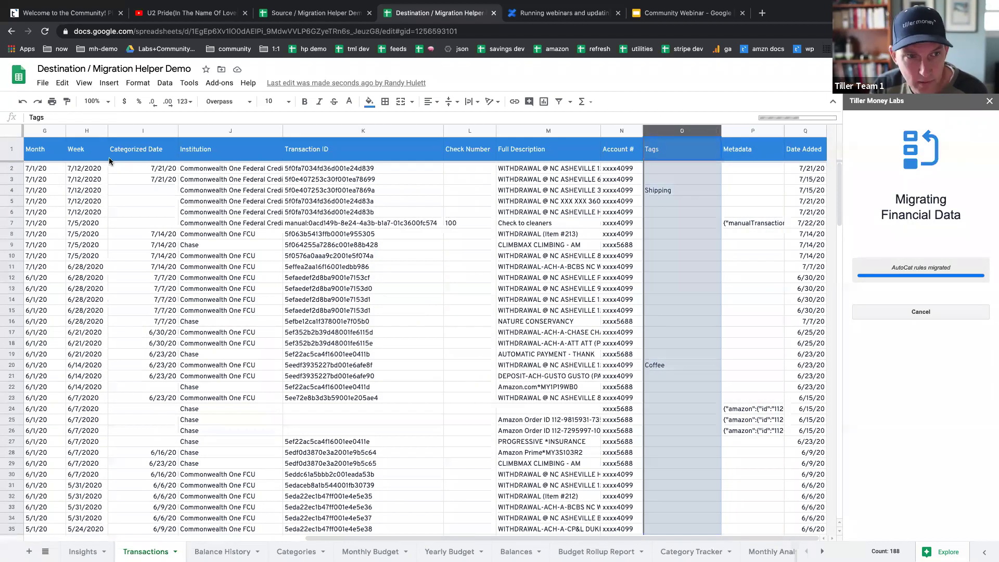
pyautogui.hscroll(-2, 254, 169)
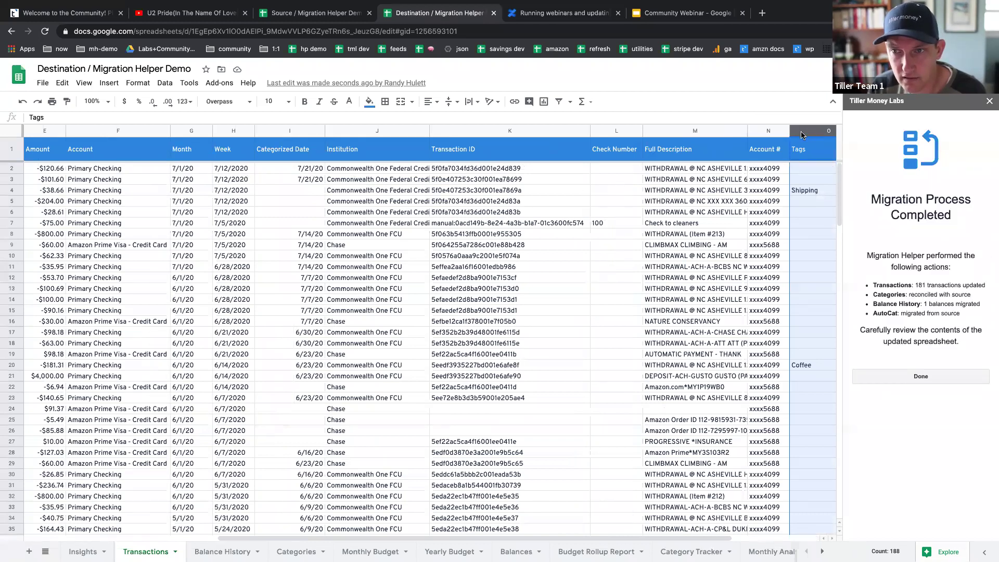
pyautogui.click(805, 366)
pyautogui.press('Left')
pyautogui.press('Left')
pyautogui.press('Left')
pyautogui.press('Left')
pyautogui.press('Left')
pyautogui.press('Left')
pyautogui.press('Left')
pyautogui.press('Left')
pyautogui.press('Left')
pyautogui.press('Left')
pyautogui.press('Left')
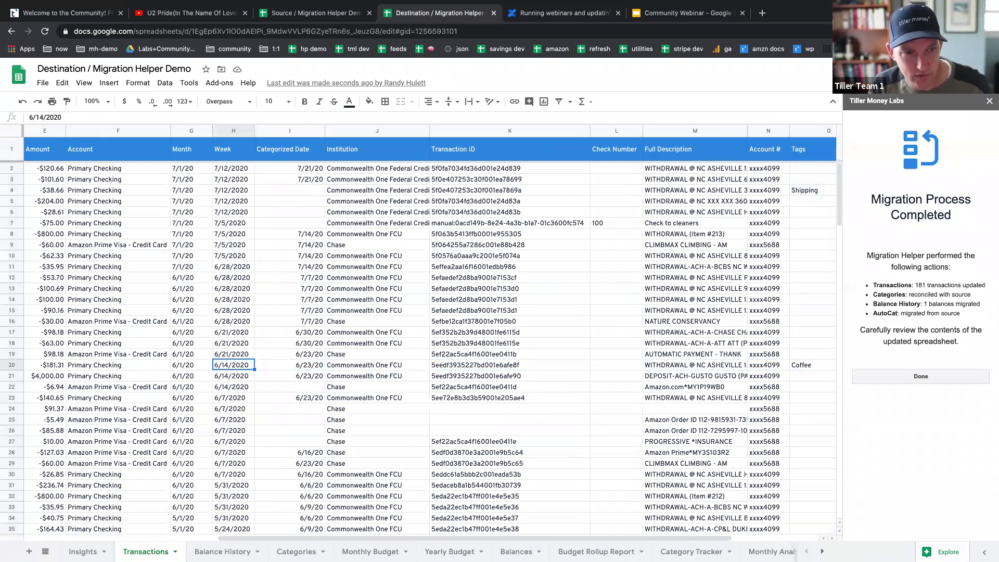
pyautogui.press('Left')
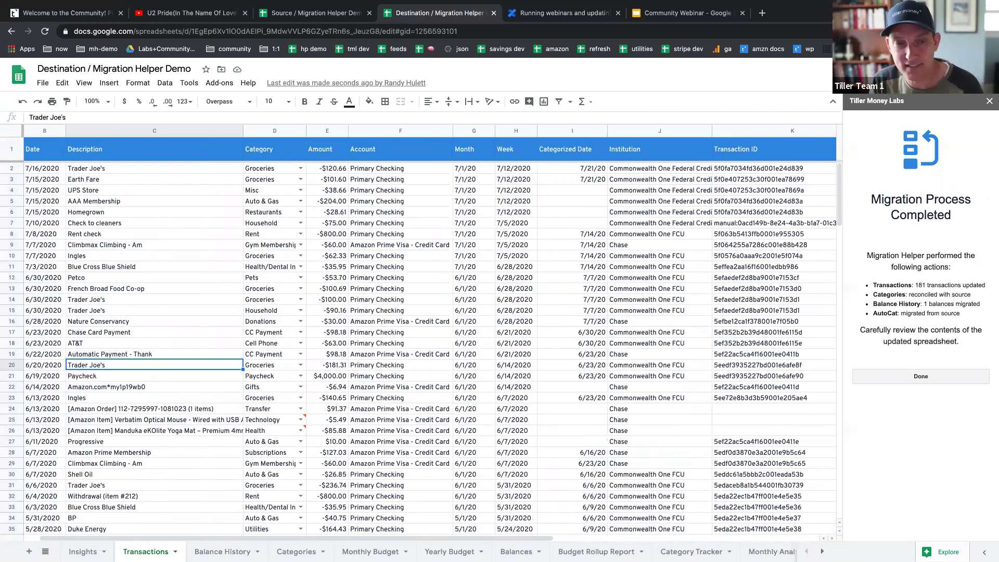
pyautogui.click(268, 130)
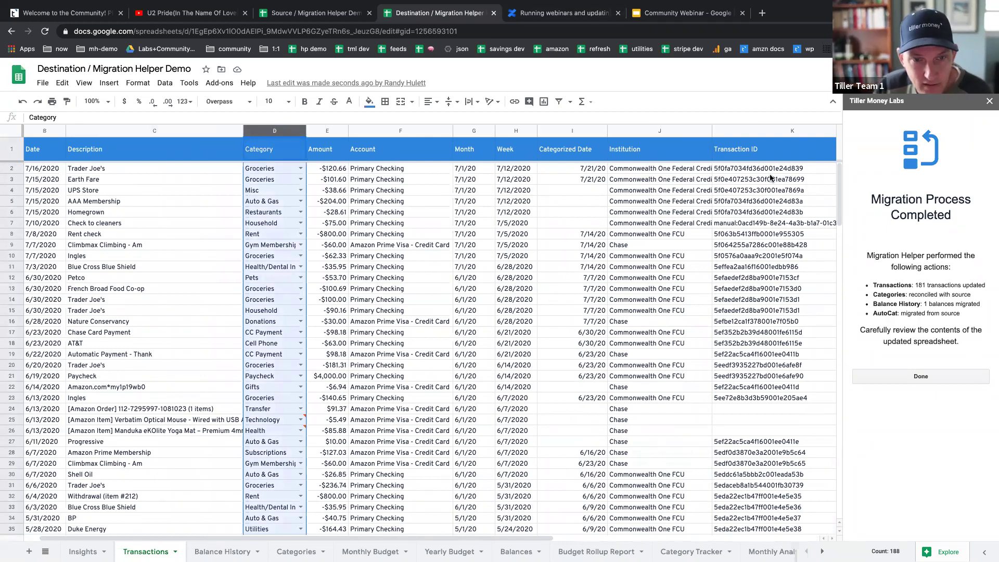
pyautogui.click(10, 299)
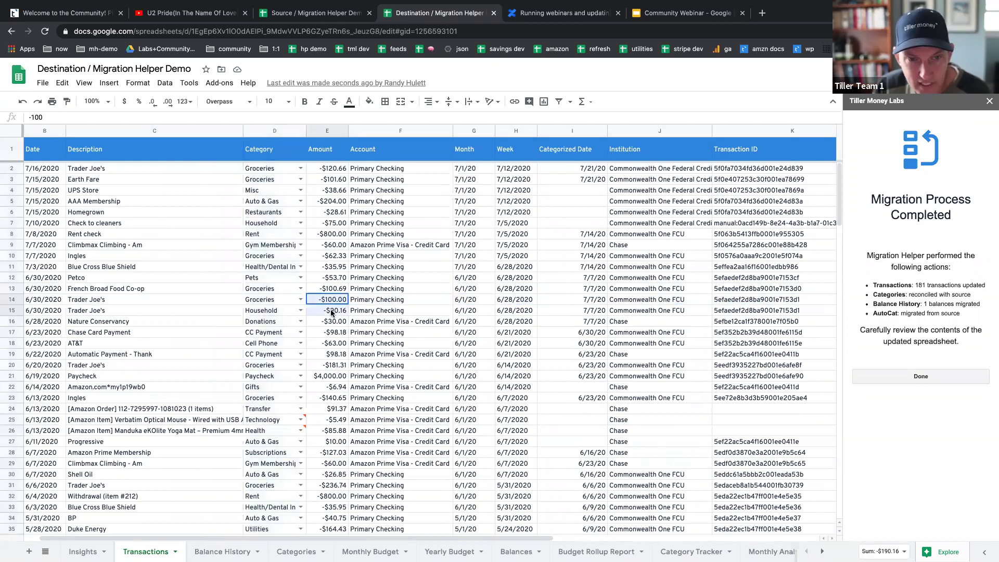
pyautogui.moveTo(332, 300); pyautogui.dragTo(333, 311)
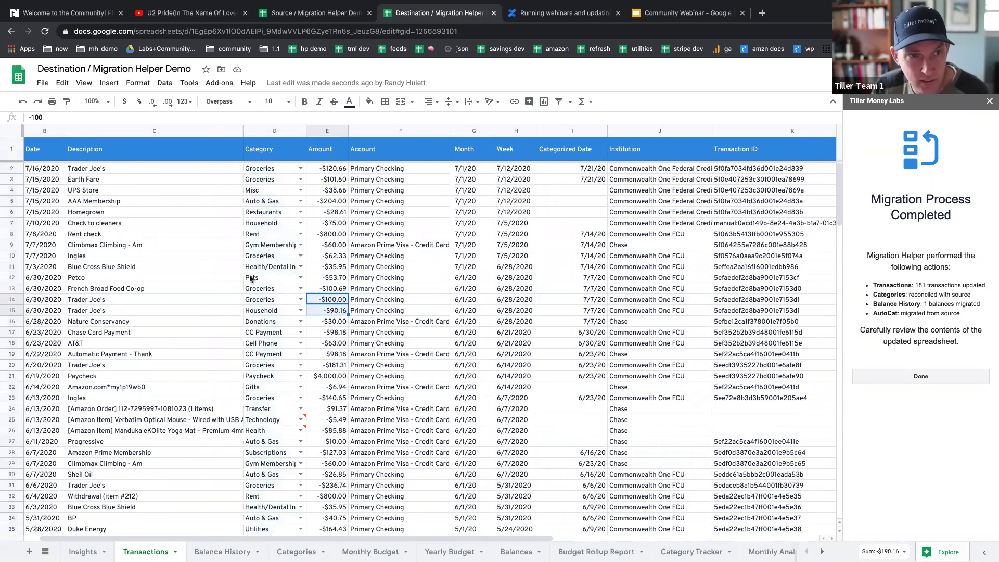
pyautogui.click(11, 223)
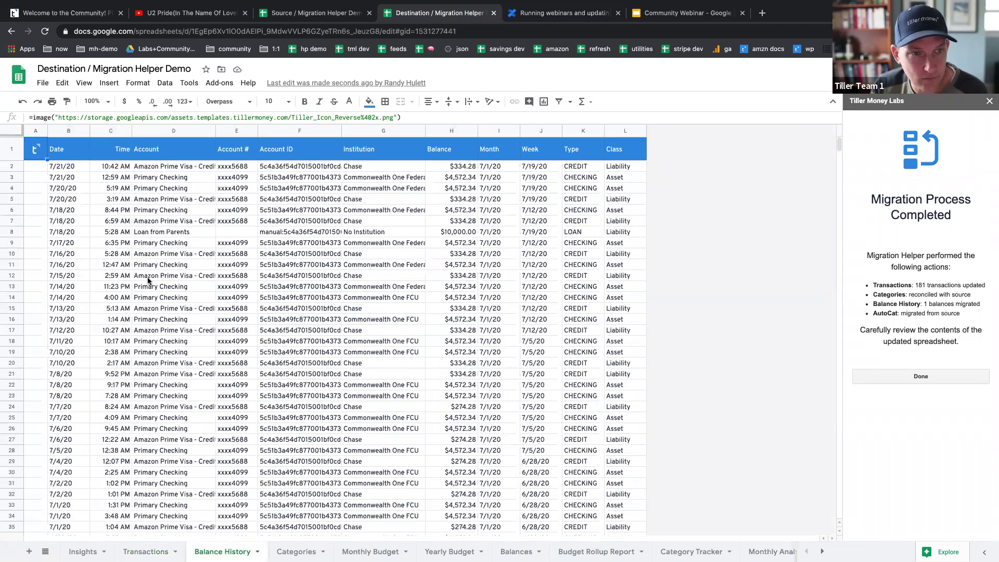
# Go to the Balance History sheet and select row 8, the $10,000 Loan from Parents balance.
pyautogui.click(147, 276)
pyautogui.click(9, 230)
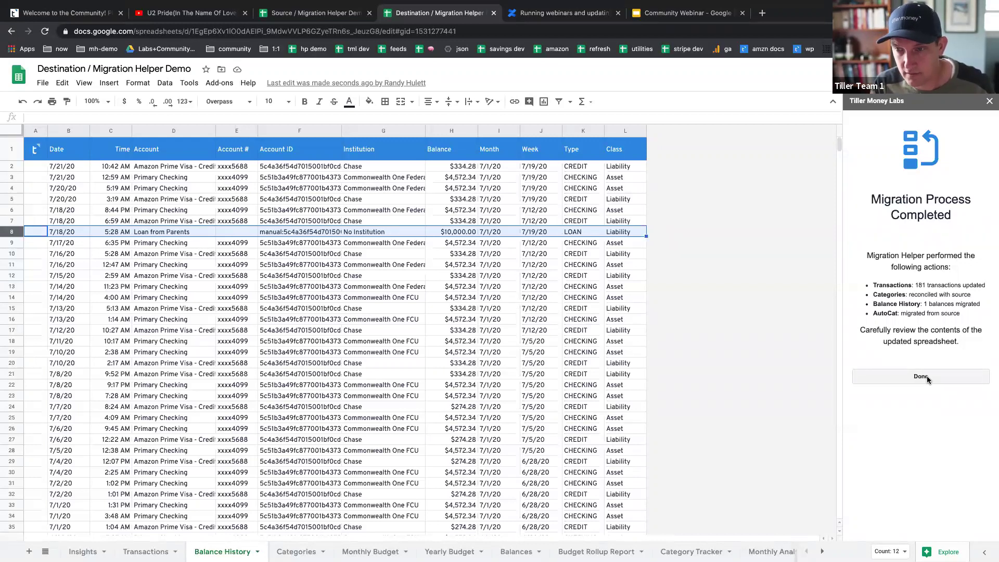
# Close the Migration Process Completed summary and review the Migration Helper tool's description.
pyautogui.click(927, 379)
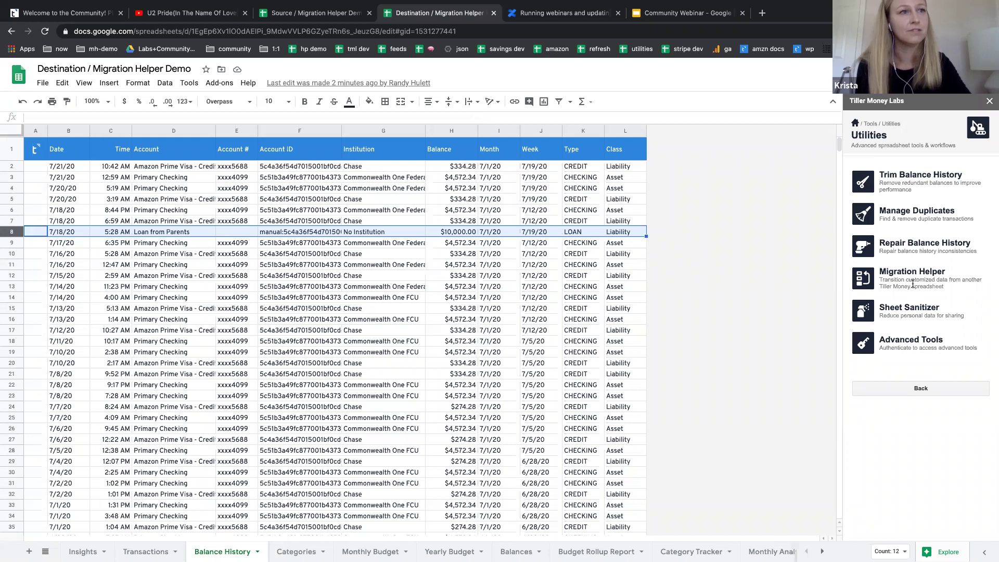
pyautogui.moveTo(947, 287); pyautogui.dragTo(874, 278)
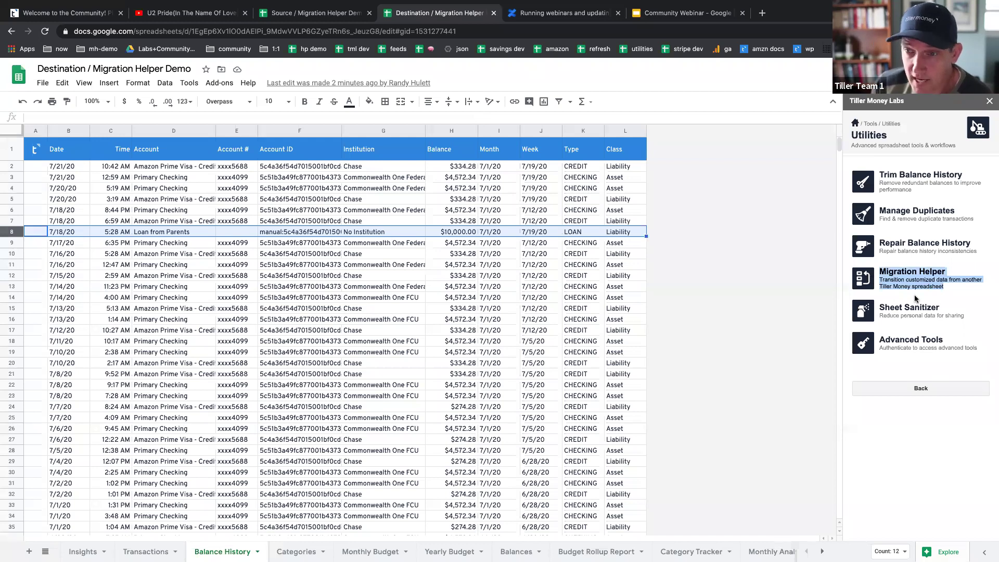
pyautogui.click(955, 288)
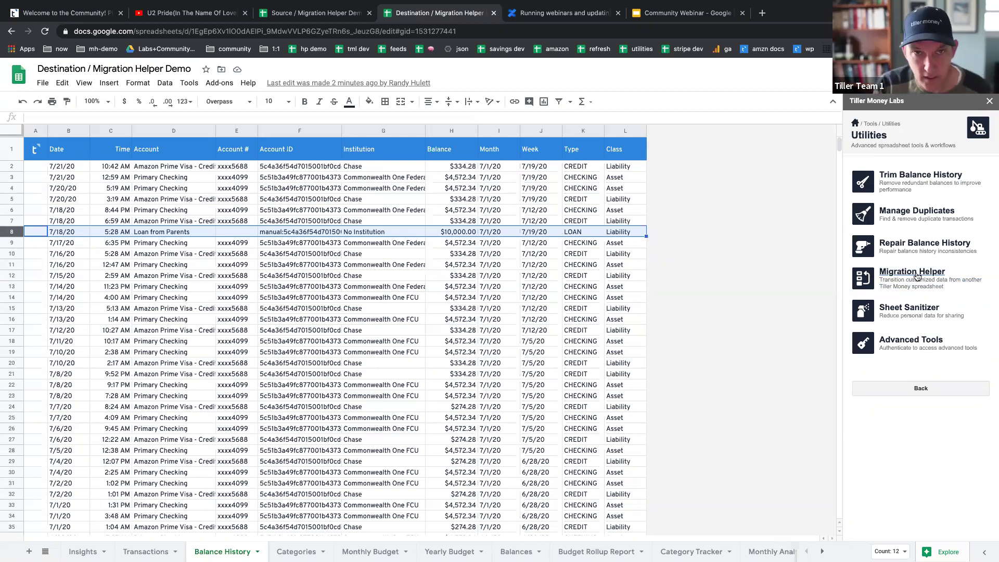
# Open a new browser tab, type 'com', then close it again.
pyautogui.hotkey('ctrl', 't')
pyautogui.write('com')
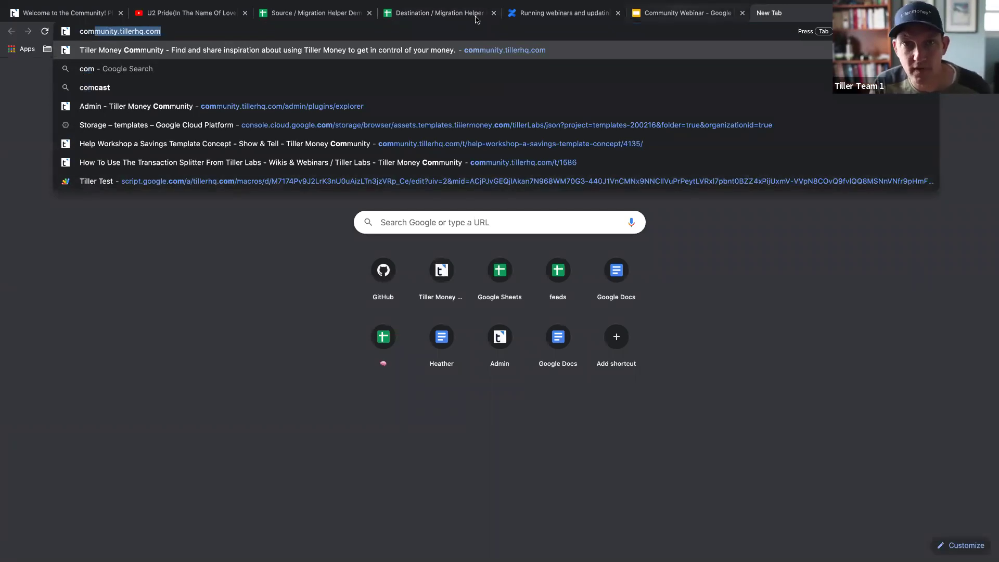
pyautogui.hotkey('ctrl', 'w')
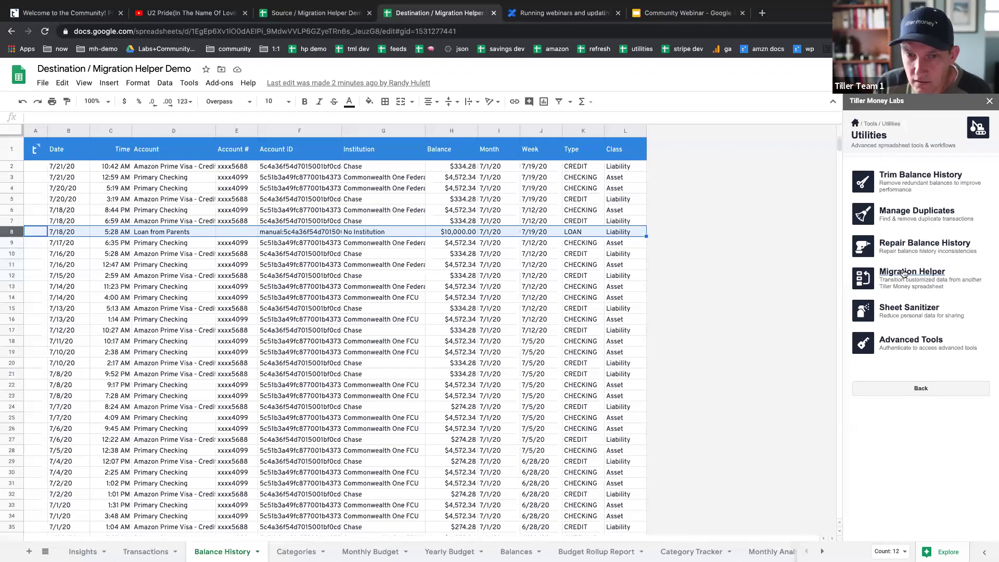
# Reopen Migration Helper, scroll through the community Migration Helper how-to article, and return to the Destination spreadsheet.
pyautogui.click(904, 274)
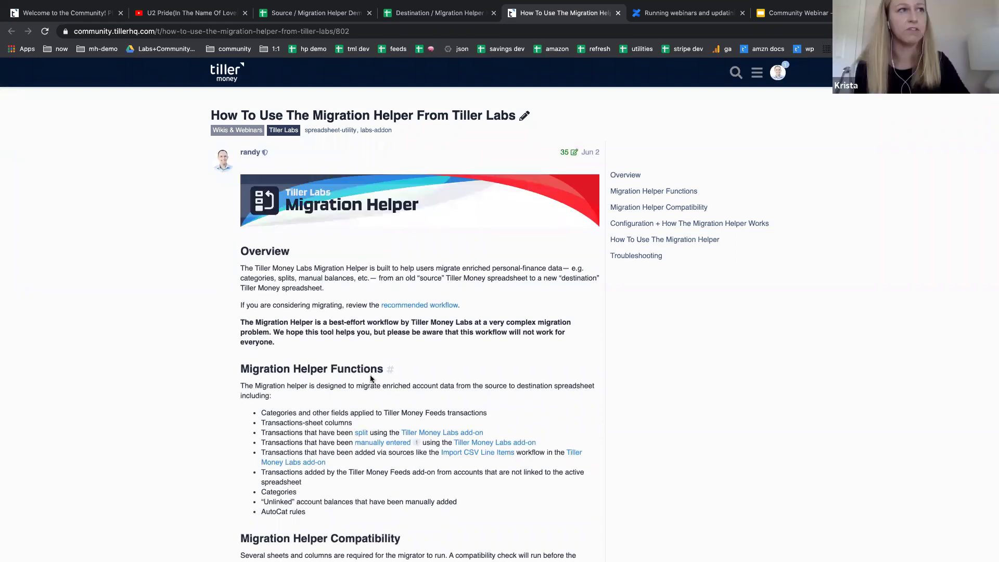
pyautogui.scroll(-6, 371, 378)
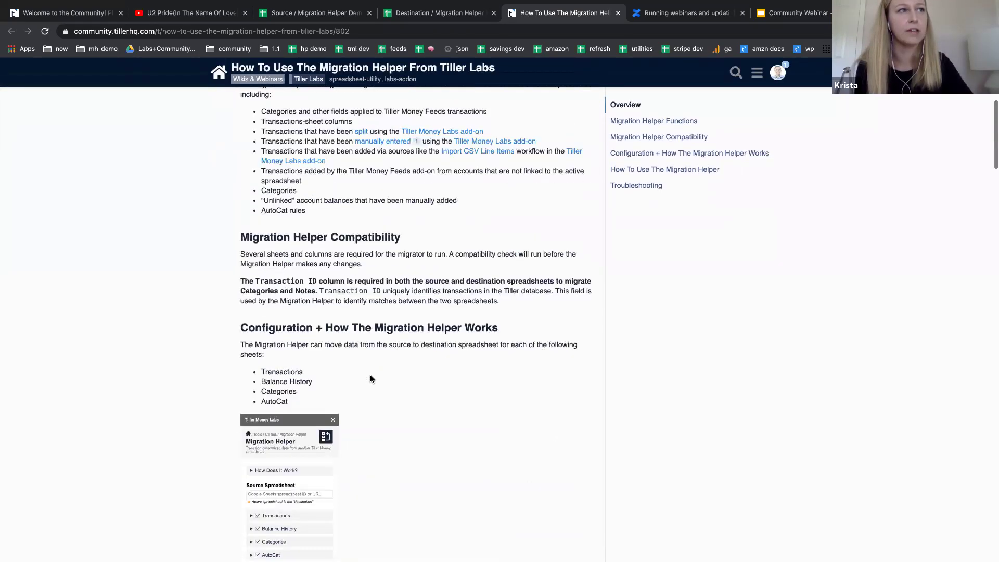
pyautogui.scroll(-5, 371, 378)
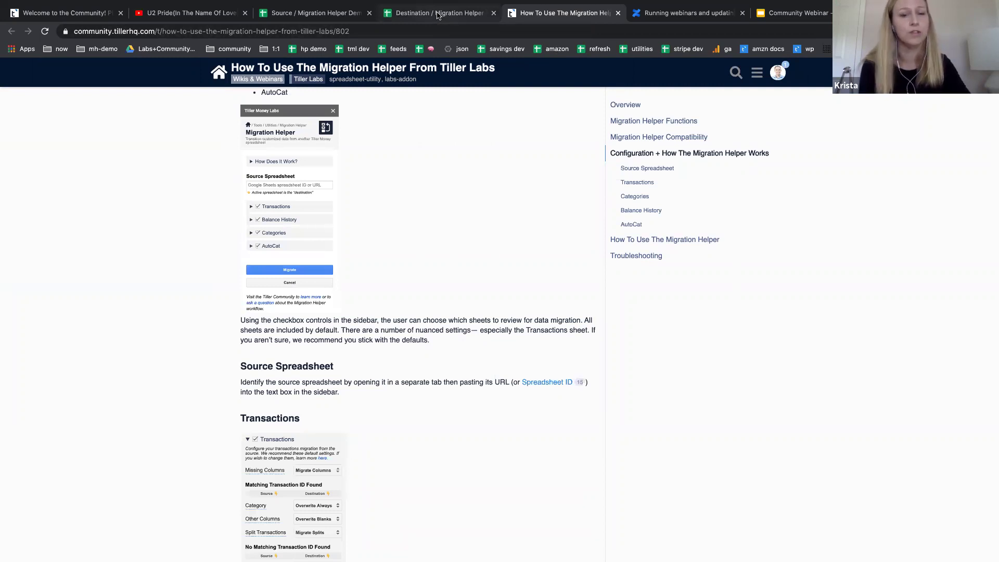
pyautogui.click(437, 13)
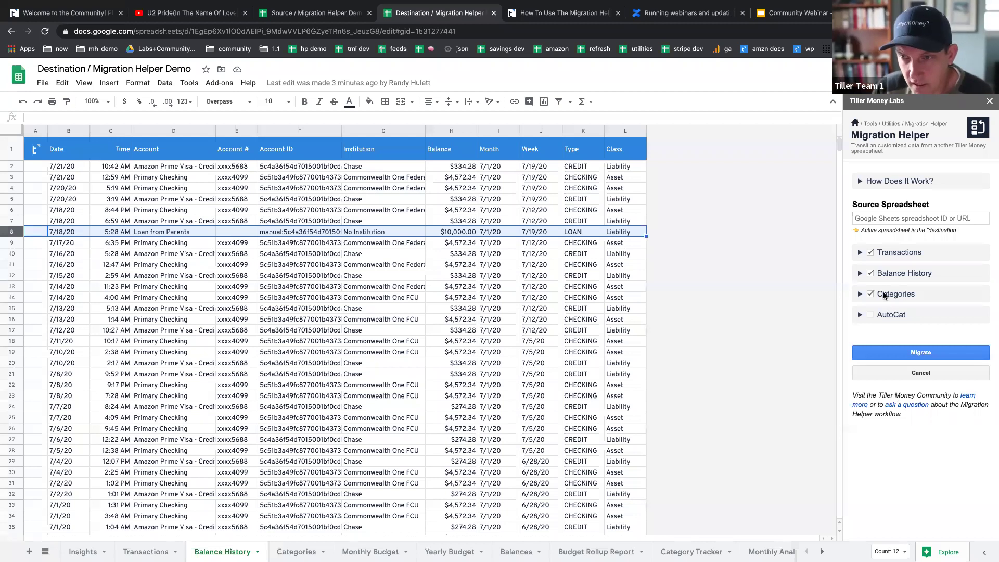
# Check the Transactions migration options, then find the manual Transaction ID for 'Check to cleaners' in K7.
pyautogui.click(859, 254)
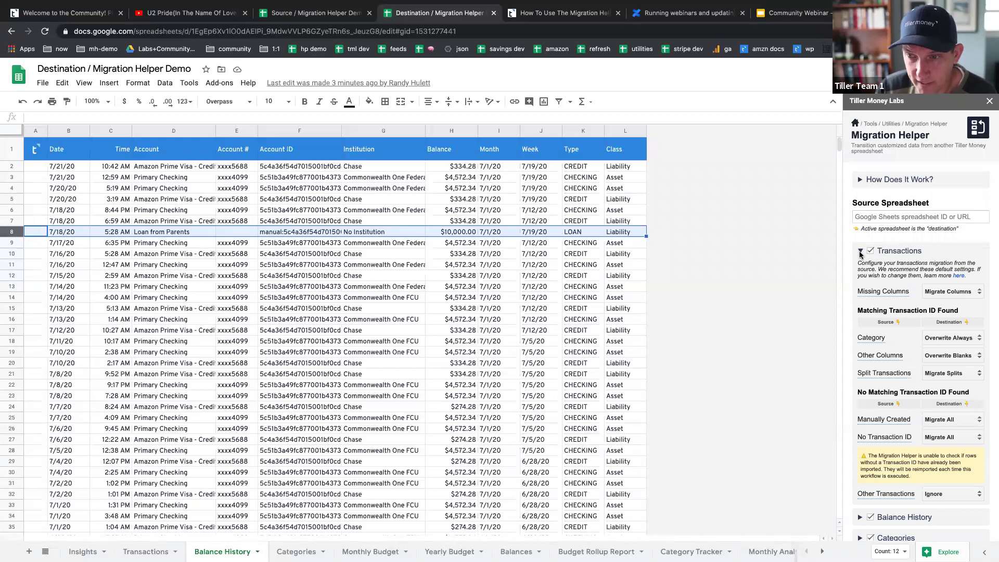
pyautogui.click(294, 235)
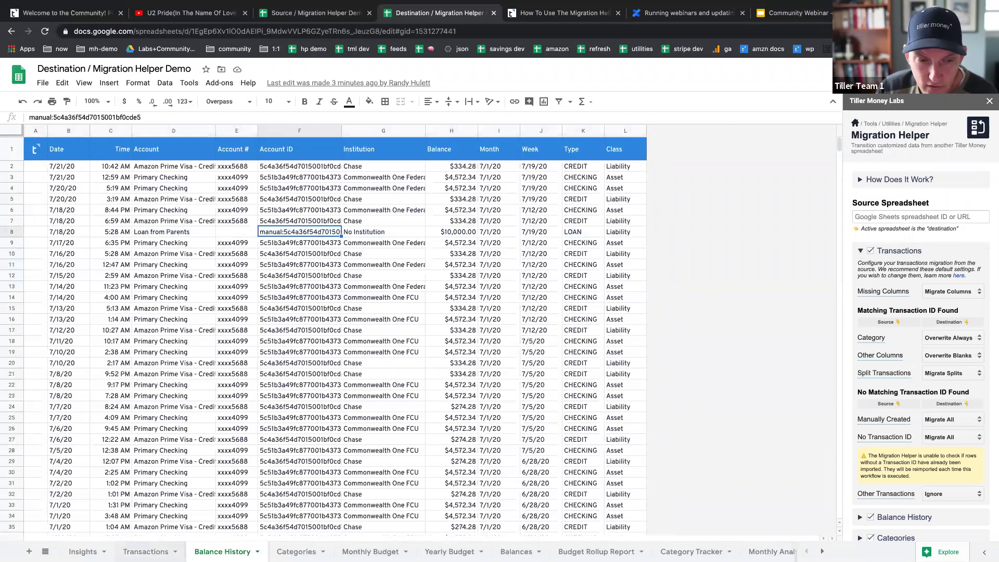
pyautogui.click(194, 541)
pyautogui.hotkey('ctrl', 'shift', 'pageup')
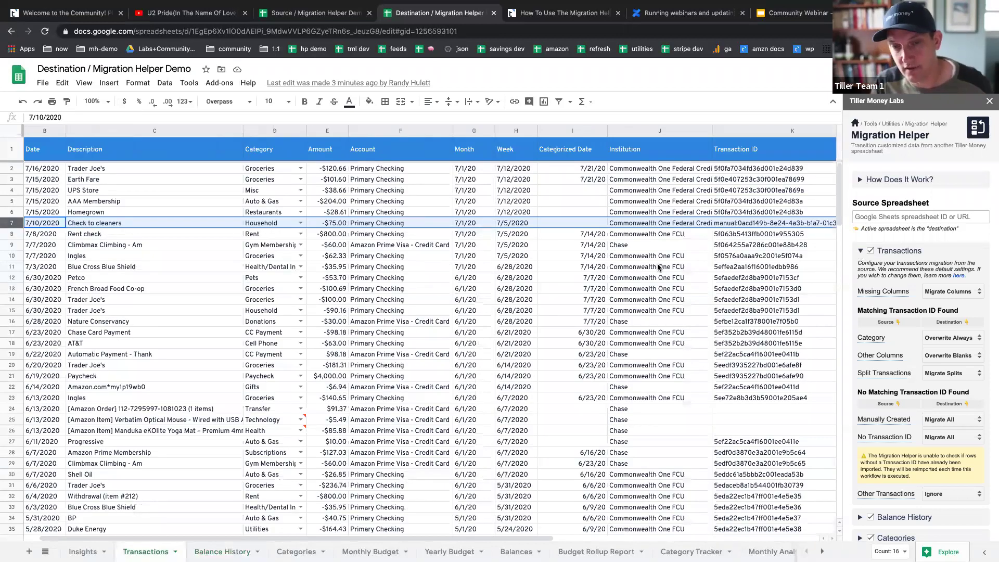
pyautogui.click(745, 225)
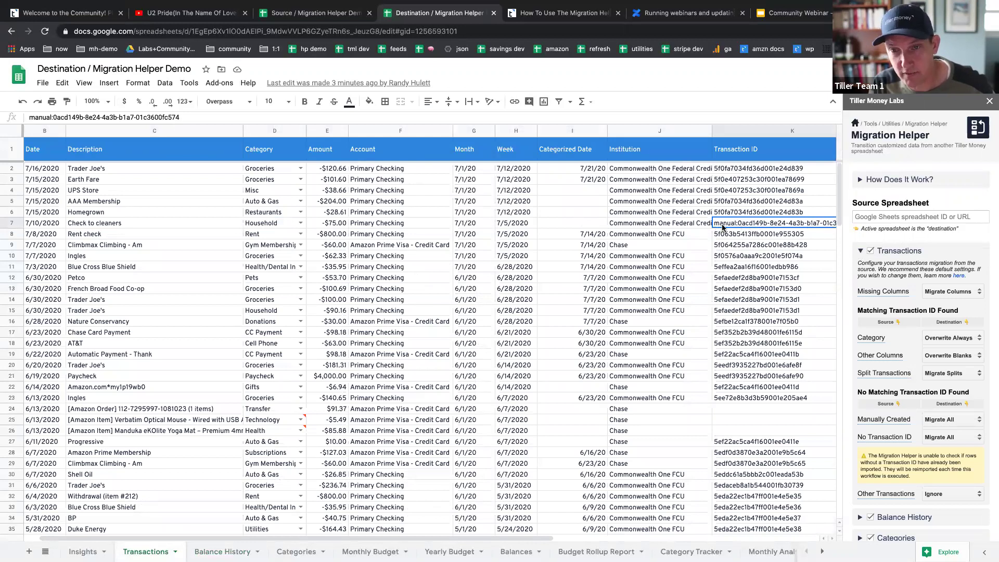
pyautogui.click(753, 147)
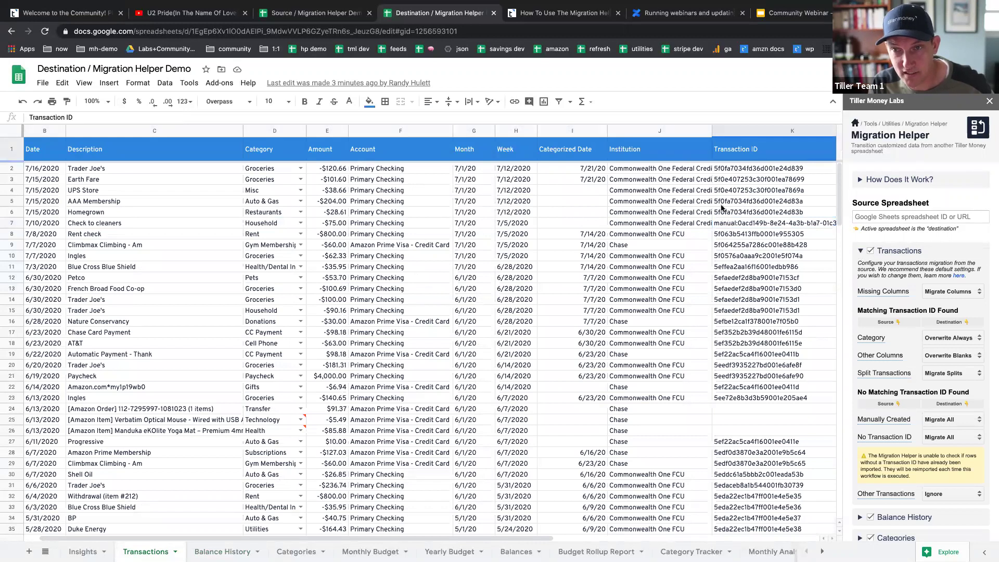
pyautogui.click(731, 224)
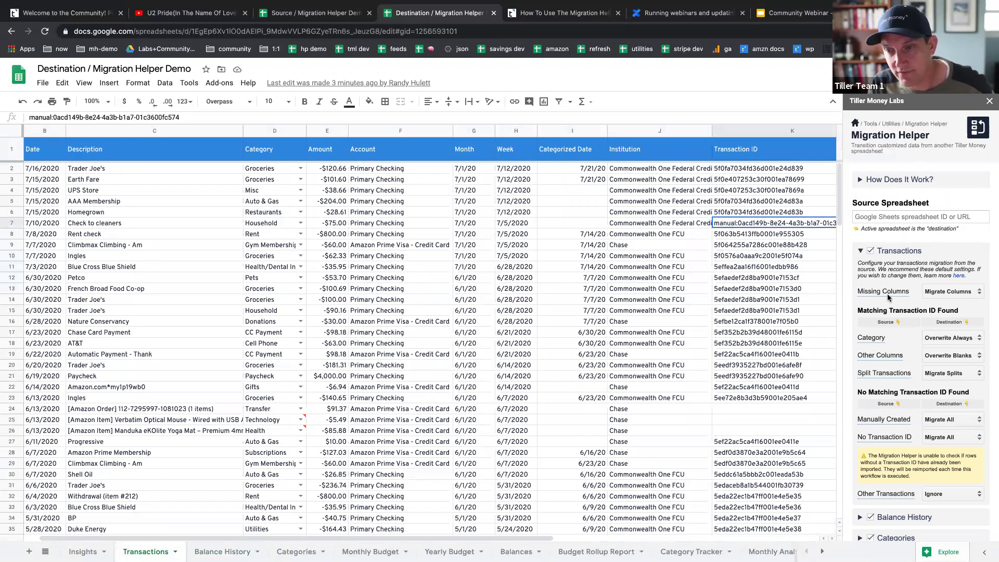
# Leave manually created transactions on Migrate All and cancel the Migration Helper without running it.
pyautogui.scroll(-2, 916, 338)
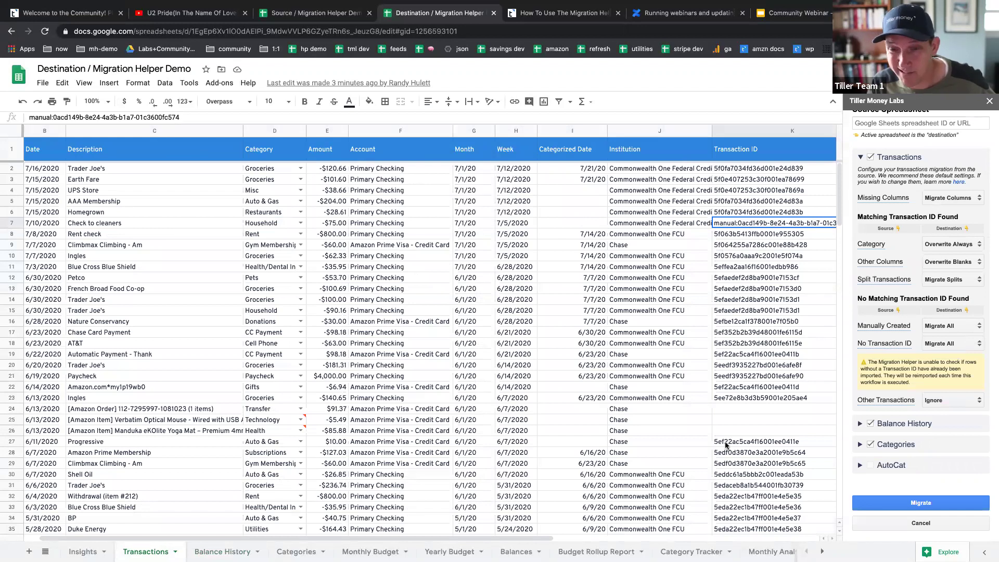
pyautogui.moveTo(732, 409); pyautogui.dragTo(732, 435)
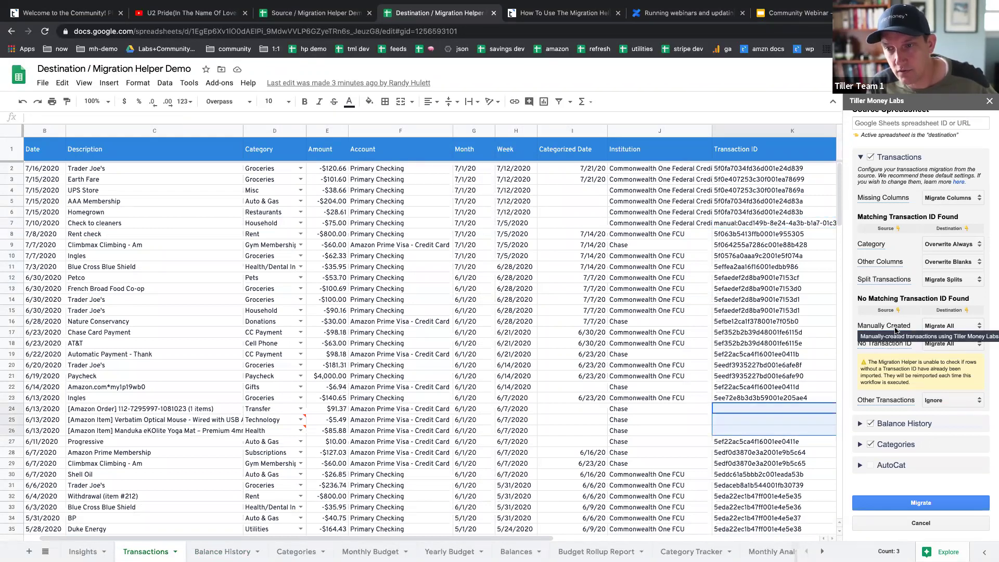
pyautogui.click(945, 326)
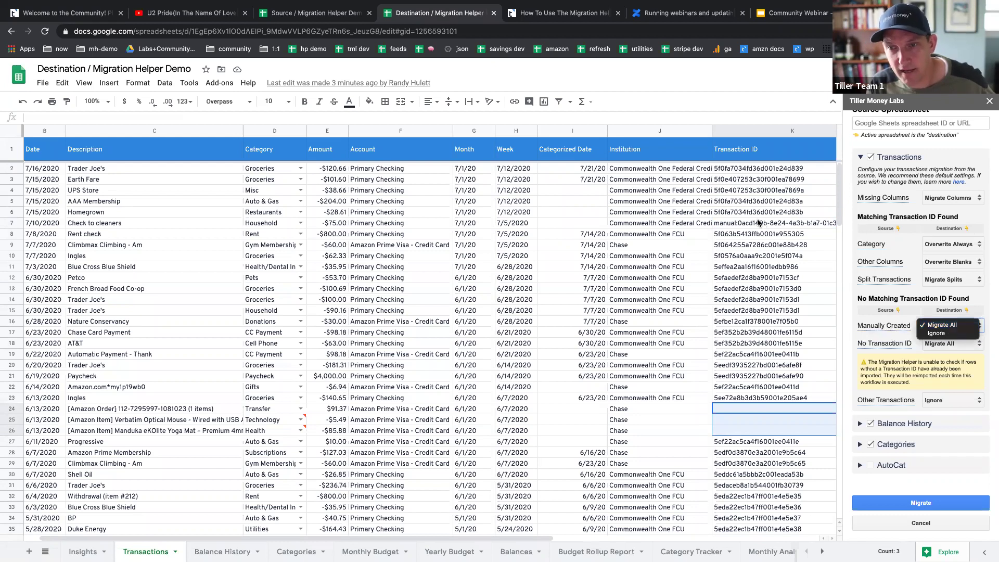
pyautogui.click(755, 224)
pyautogui.click(732, 224)
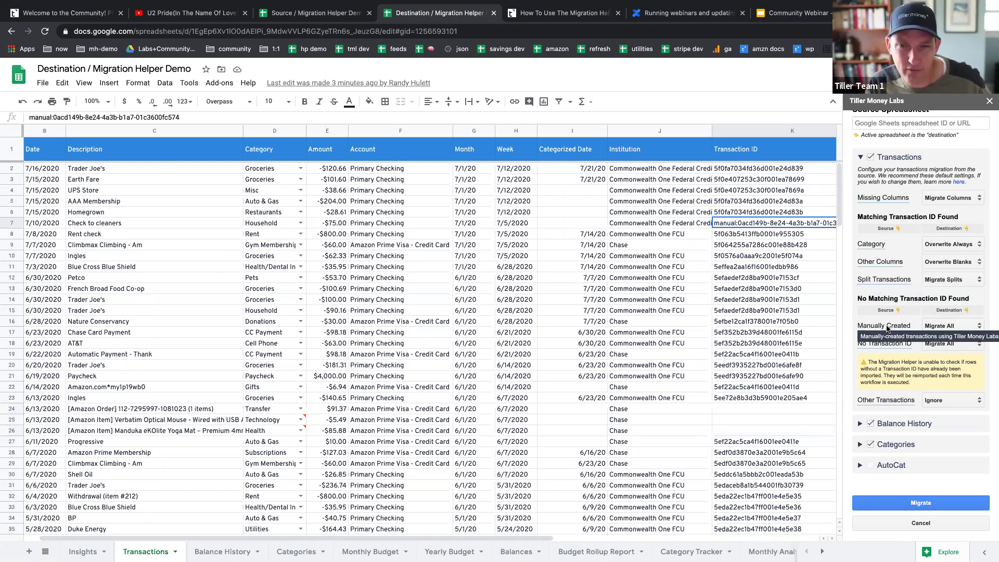
pyautogui.click(936, 325)
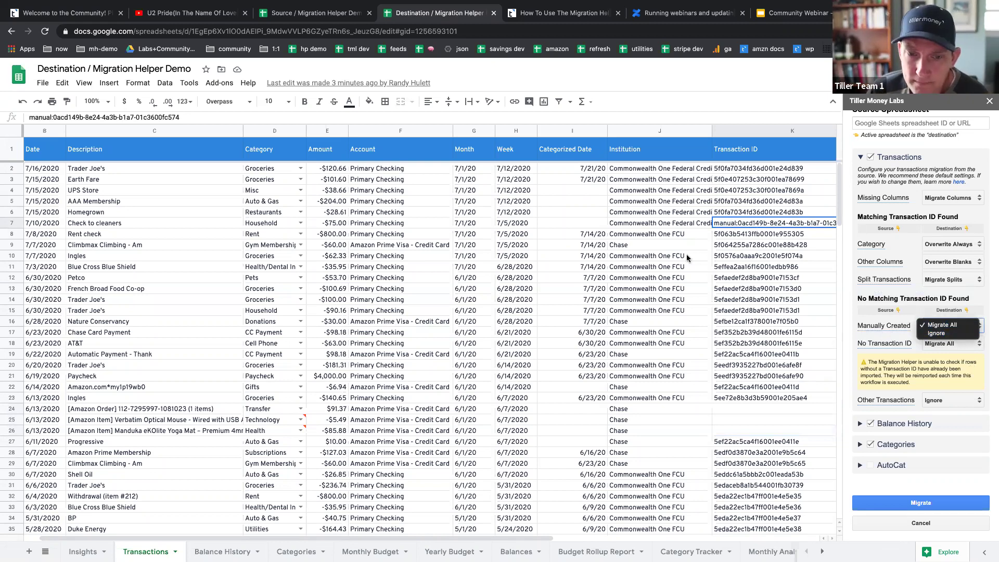
pyautogui.click(659, 236)
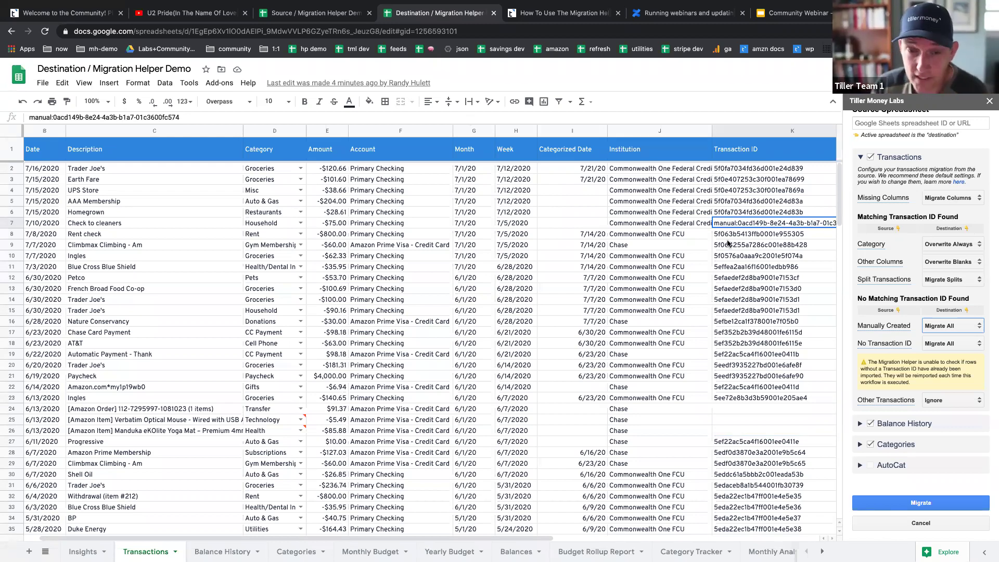
pyautogui.click(920, 524)
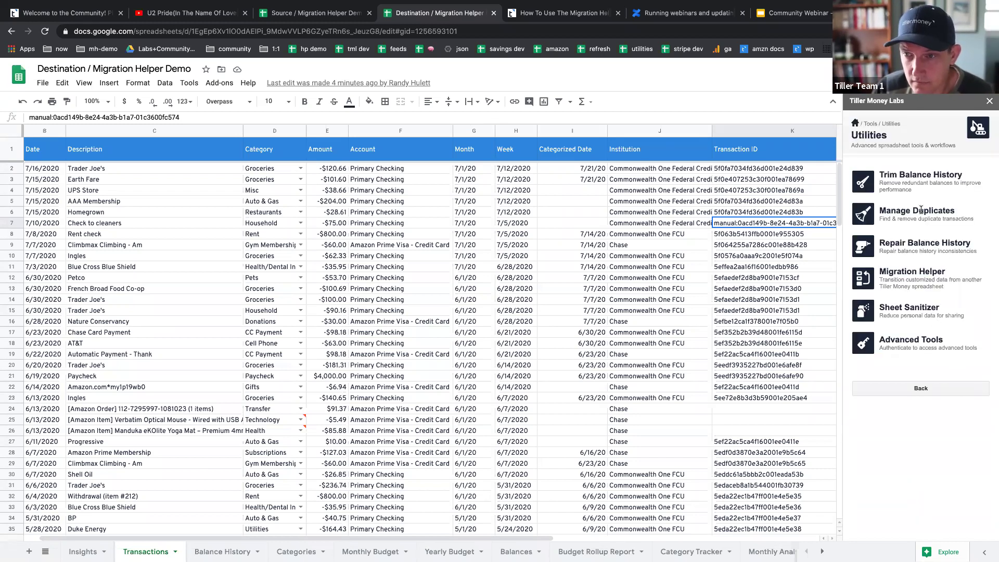
# Go back to the Tiller Labs tools list and launch Import CSV Line Items.
pyautogui.click(938, 380)
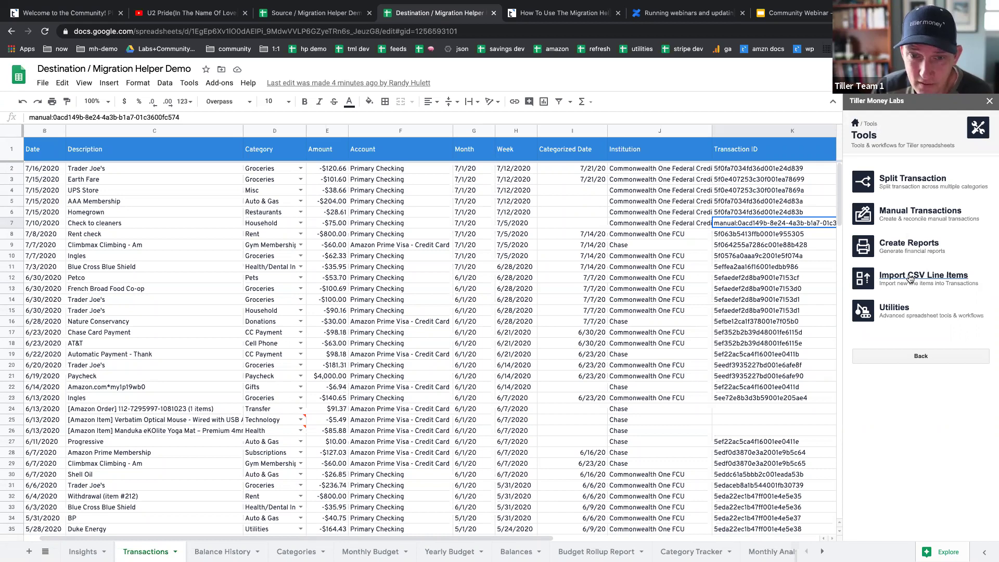
pyautogui.click(910, 277)
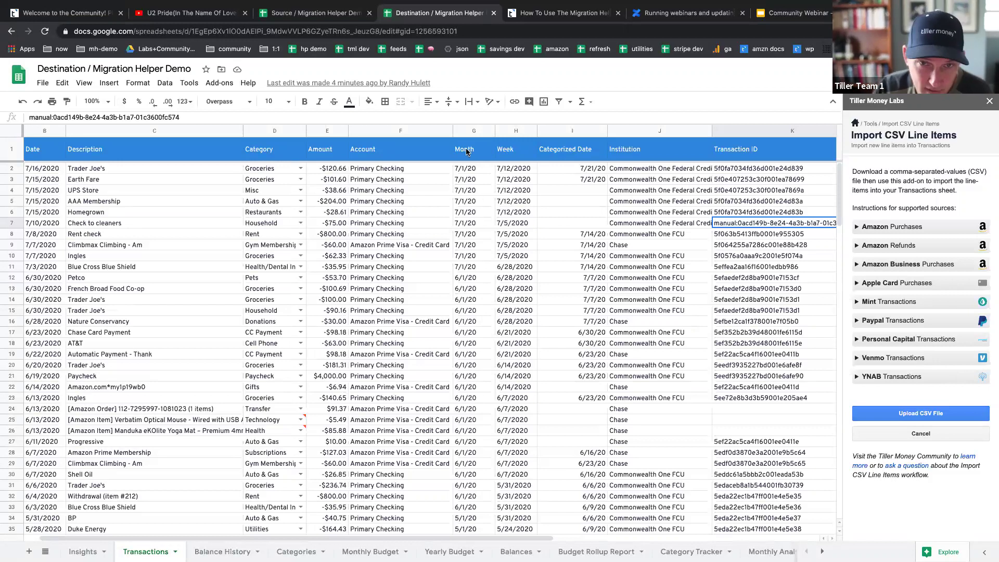
pyautogui.moveTo(464, 151); pyautogui.dragTo(519, 189)
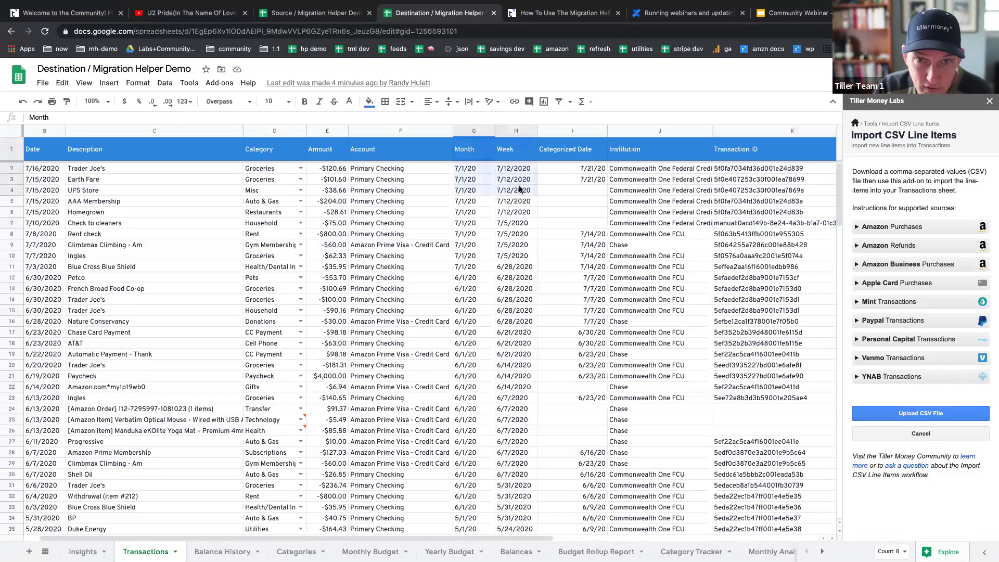
pyautogui.click(517, 213)
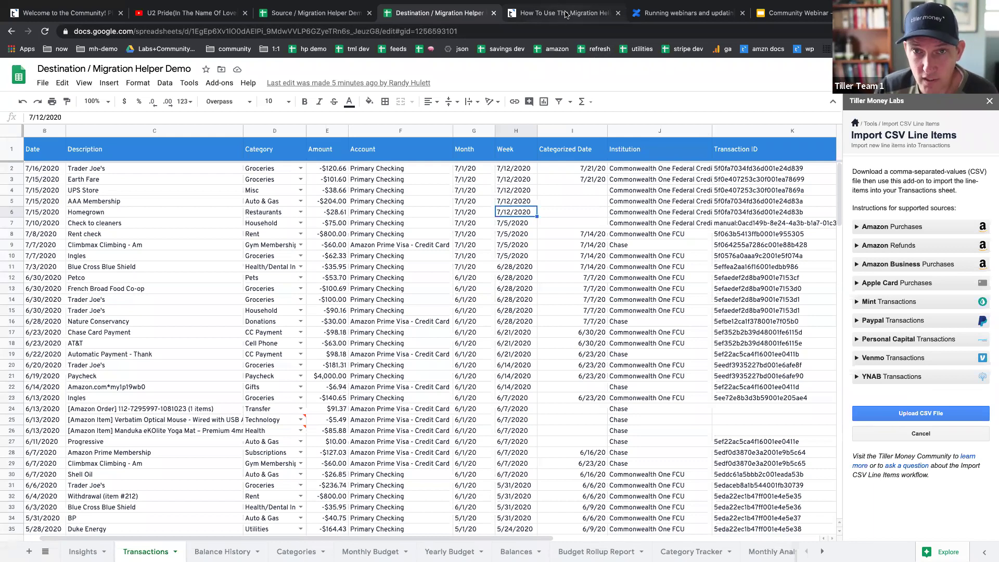
# Switch to the 'How To Use The Migration Helper' article and scroll through its configuration sections.
pyautogui.click(566, 14)
pyautogui.scroll(10, 389, 281)
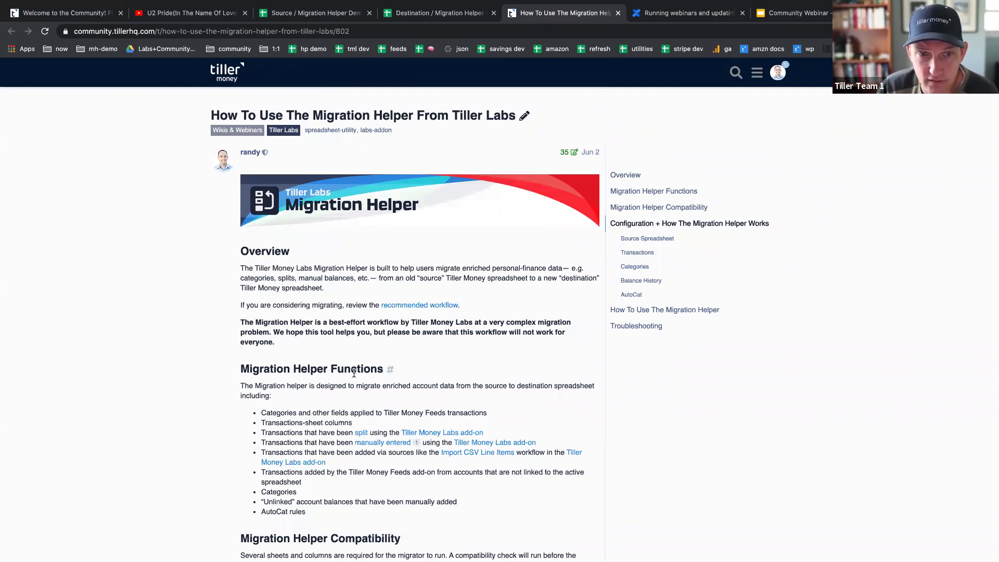
pyautogui.scroll(-2, 354, 373)
pyautogui.scroll(-20, 354, 374)
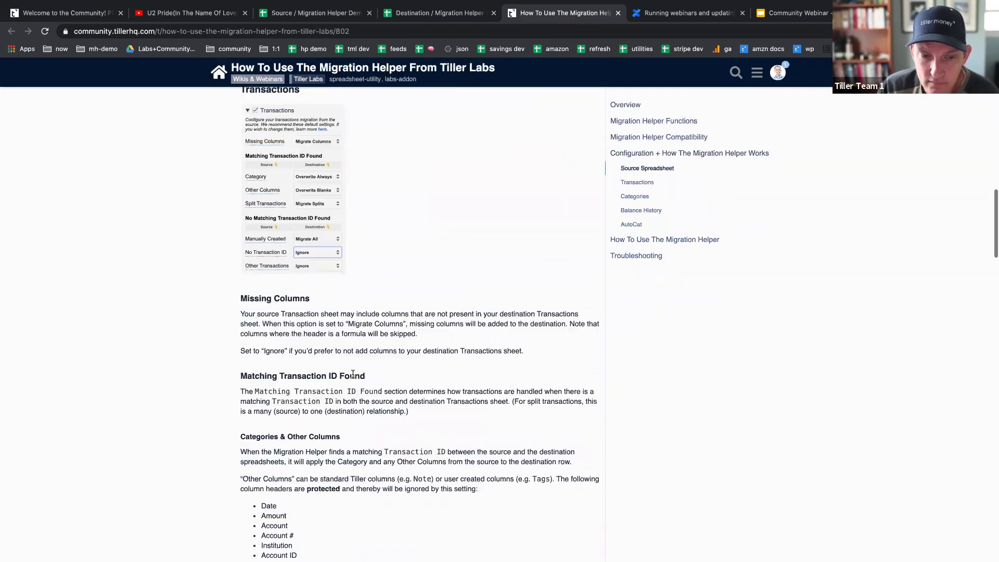
pyautogui.scroll(-20, 353, 378)
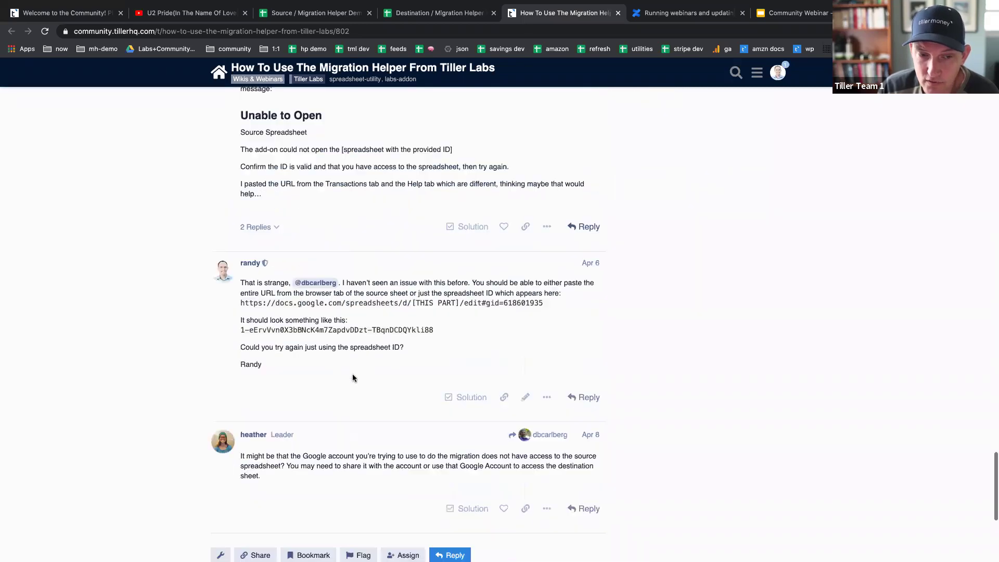
pyautogui.scroll(20, 353, 373)
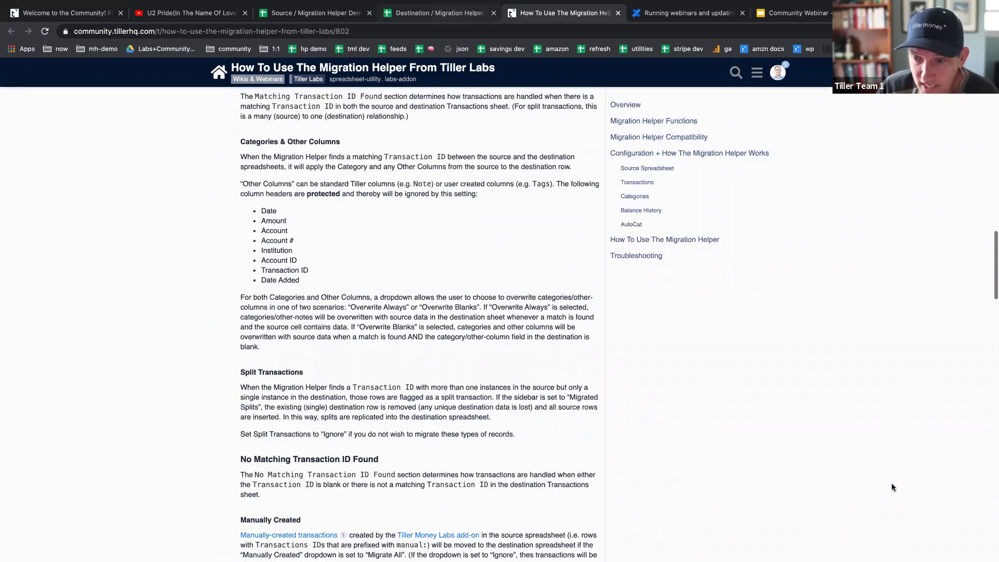
# Leave the community page and return to the Destination spreadsheet's browser tab.
pyautogui.hotkey('ctrl', 'shift', 'Tab')
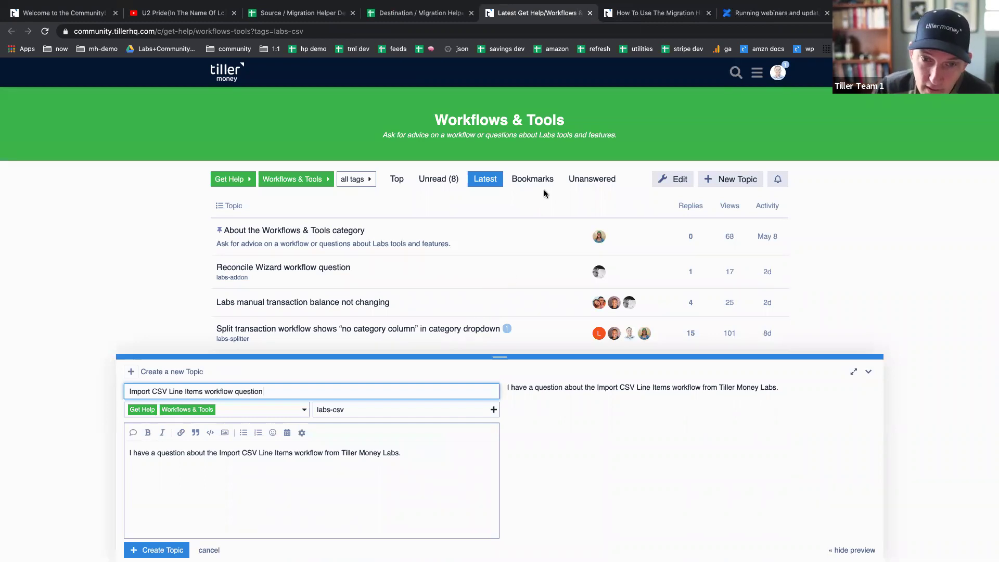
pyautogui.click(438, 14)
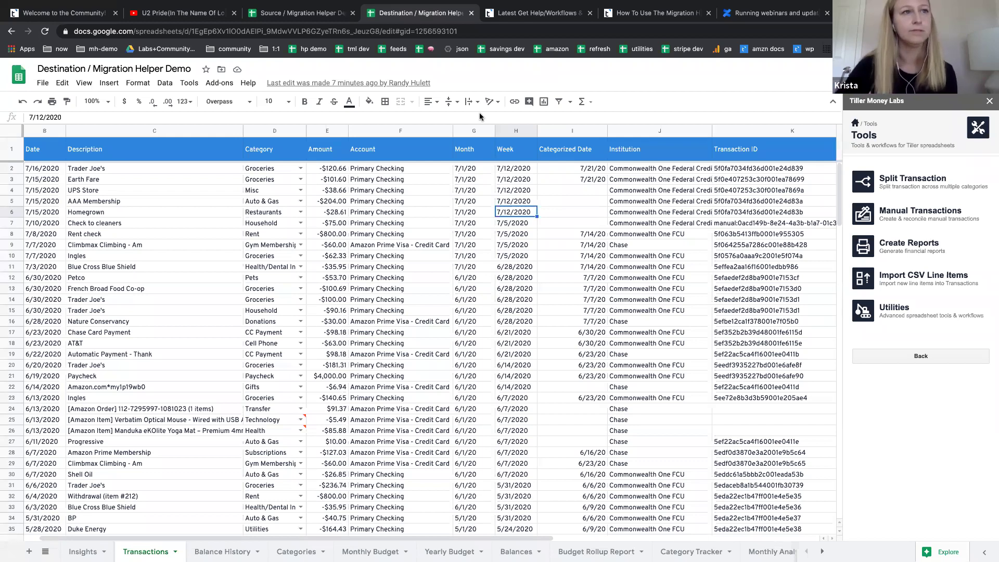
pyautogui.moveTo(743, 4)
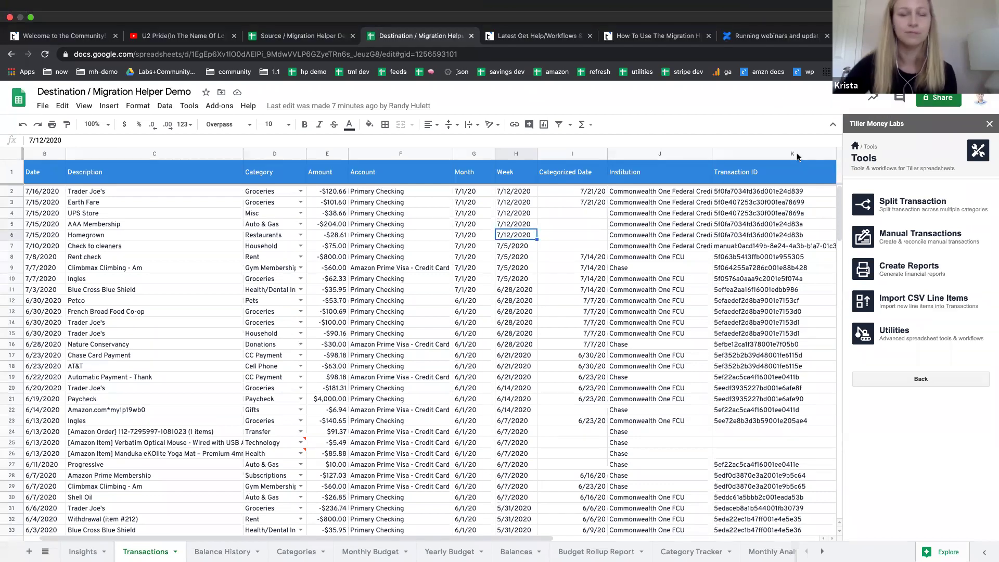